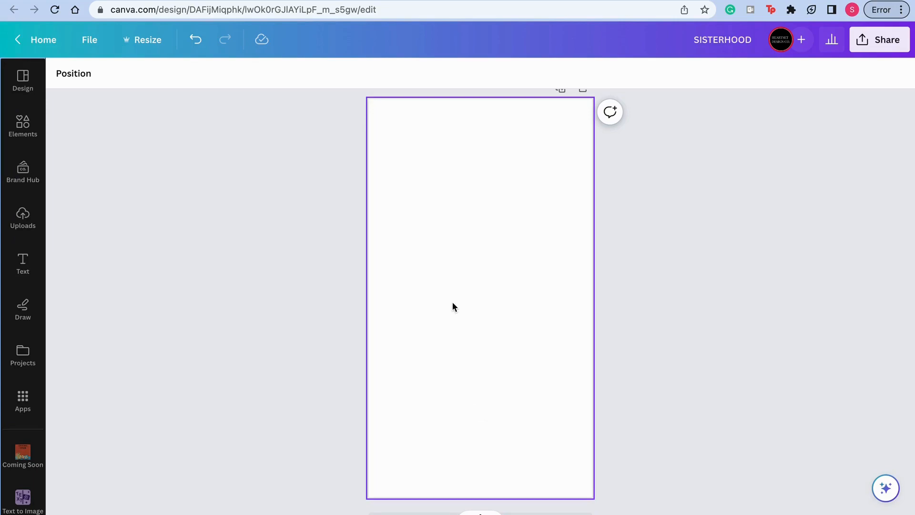
- Check the Armani campaign reference on Pinterest and fill the blank Canva page with the light grey photo from the "white studio background" results
key("ctrl+Tab")
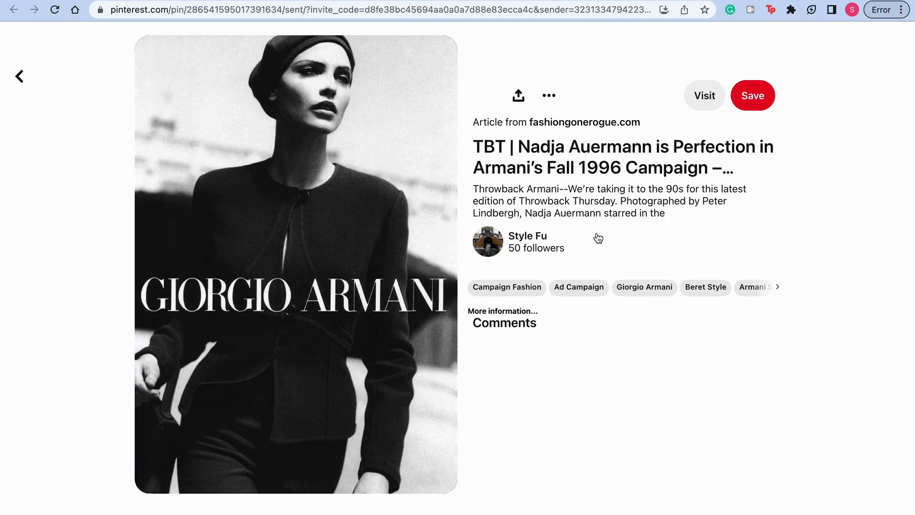
left_click(267, 0)
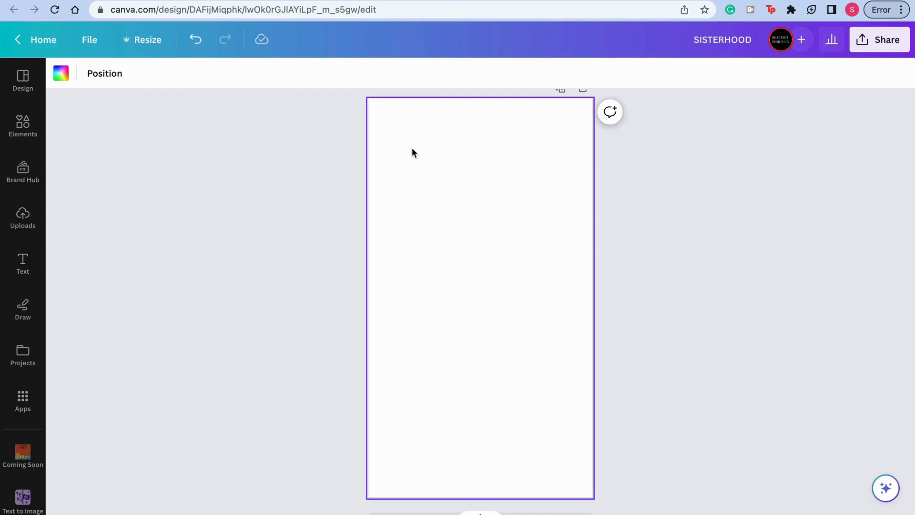
left_click(34, 134)
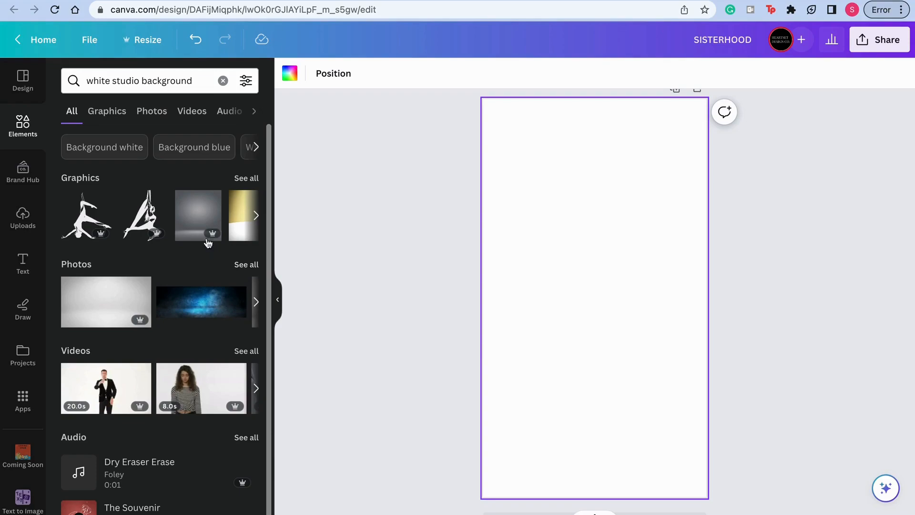
left_click(109, 304)
left_click_drag(594, 348, 605, 497)
left_click_drag(596, 246, 594, 98)
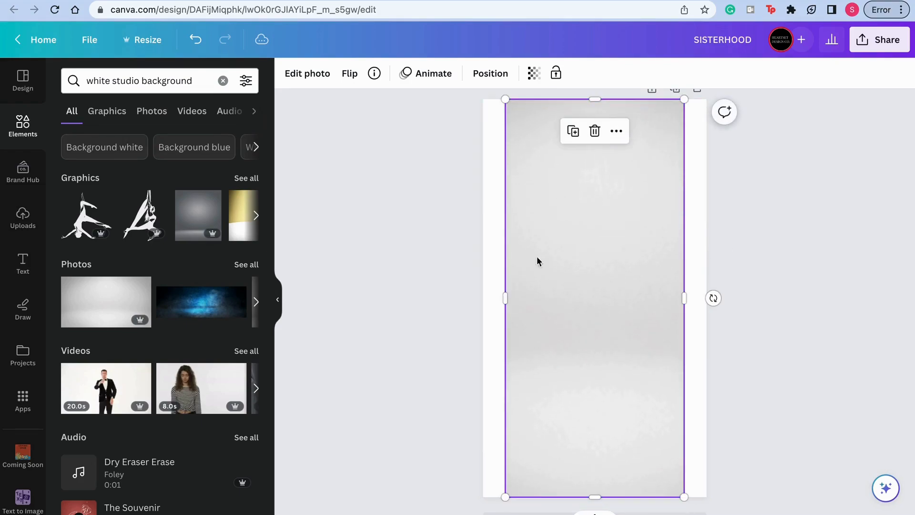
left_click_drag(505, 296, 482, 299)
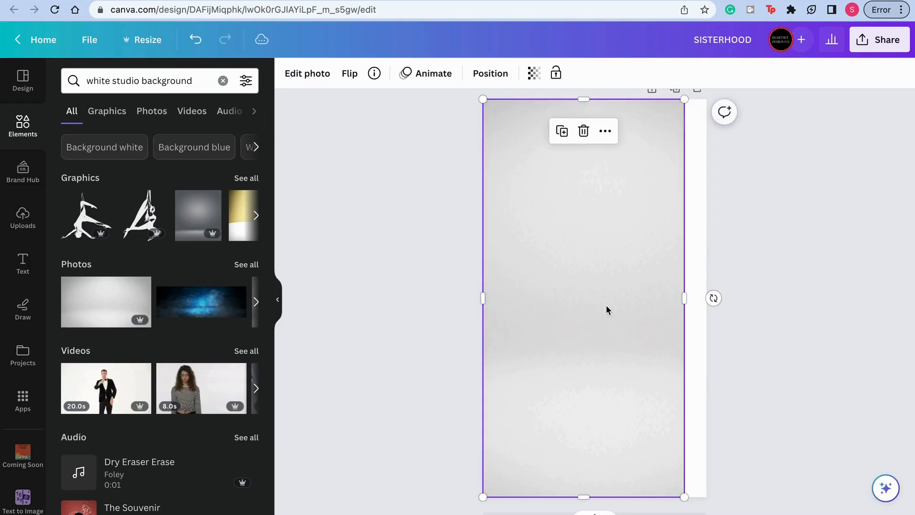
left_click_drag(684, 298, 707, 299)
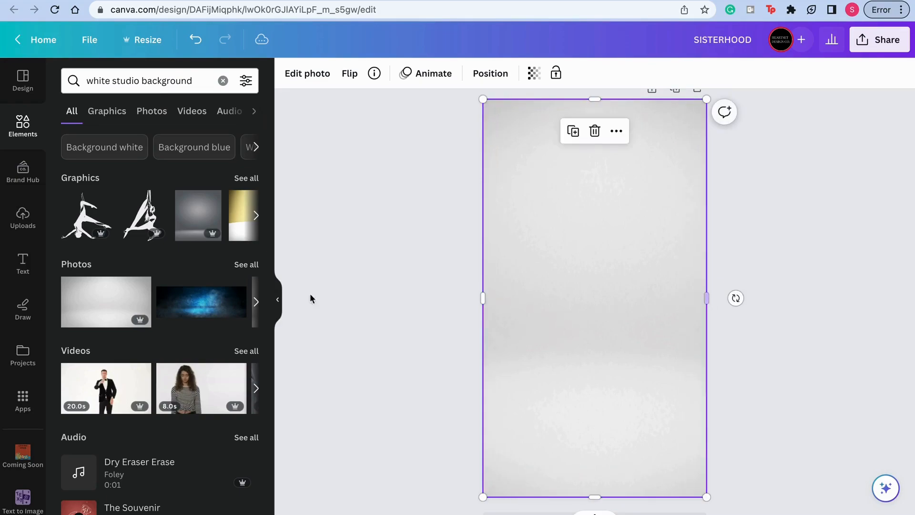
- Apply the Slate filter from the Mono set to the studio background photo
left_click(313, 78)
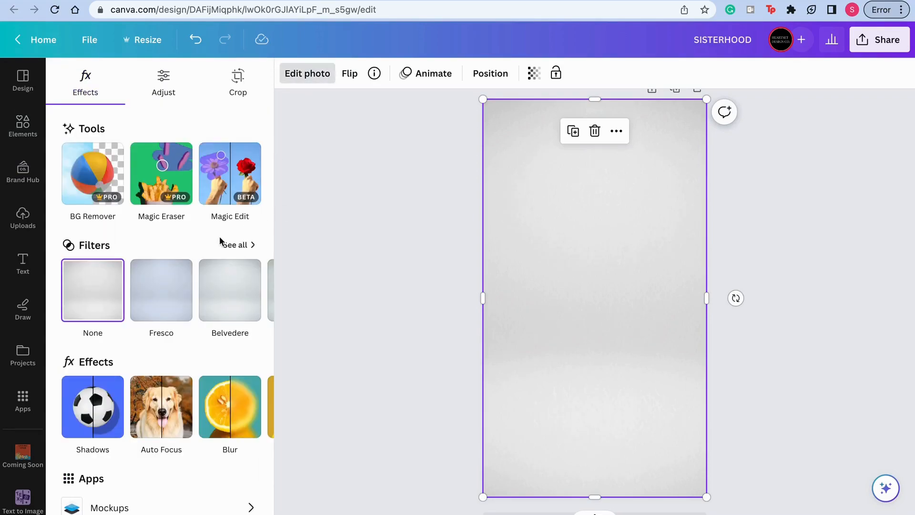
left_click(233, 245)
scroll(202, 347, "down", 5)
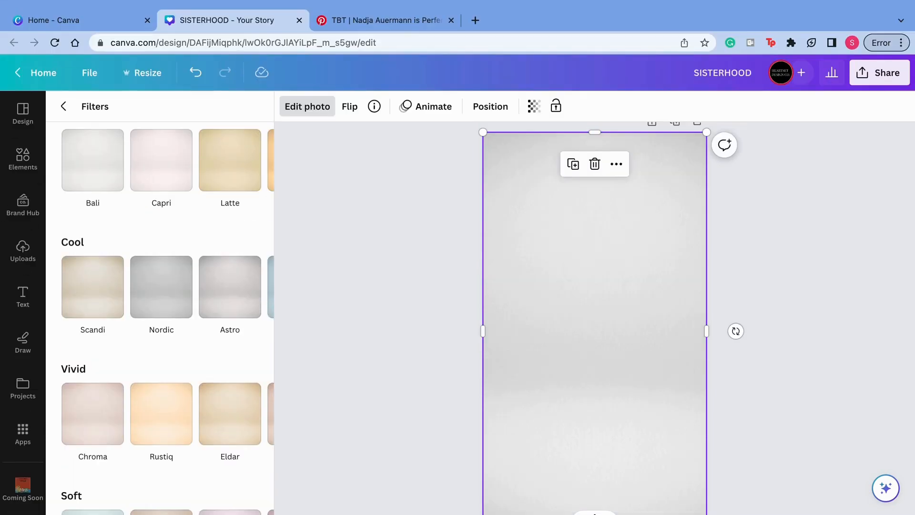
left_click(382, 22)
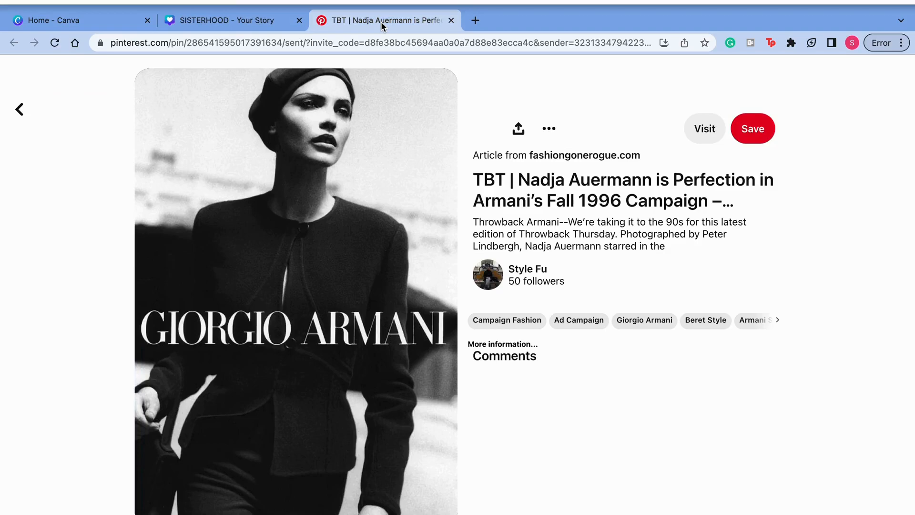
left_click(220, 20)
scroll(167, 384, "down", 6)
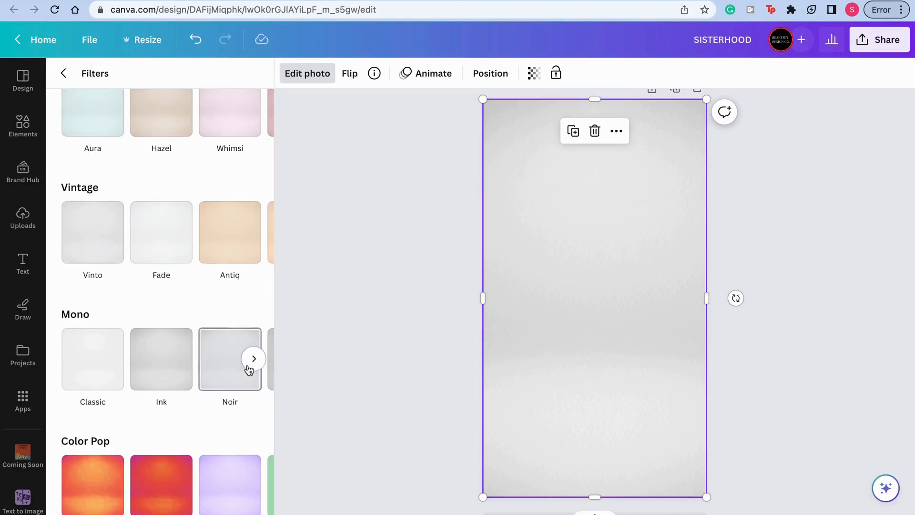
left_click(253, 359)
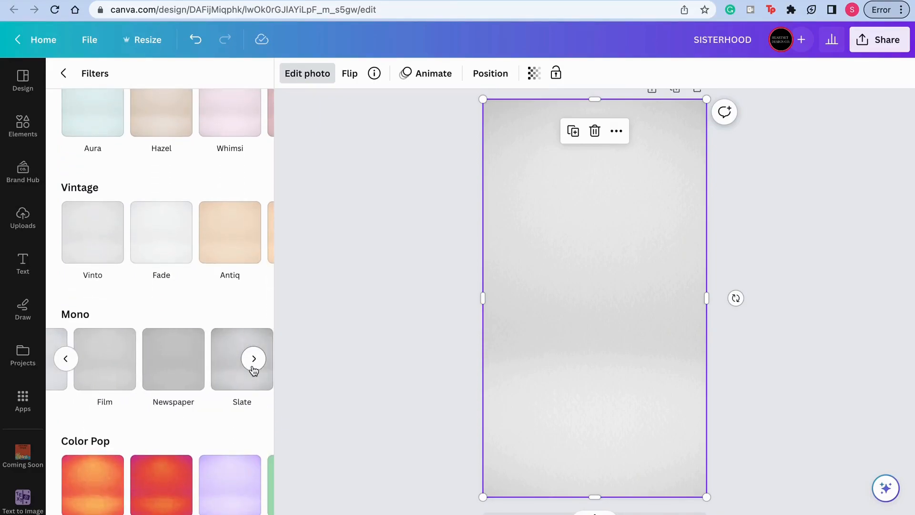
left_click(233, 371)
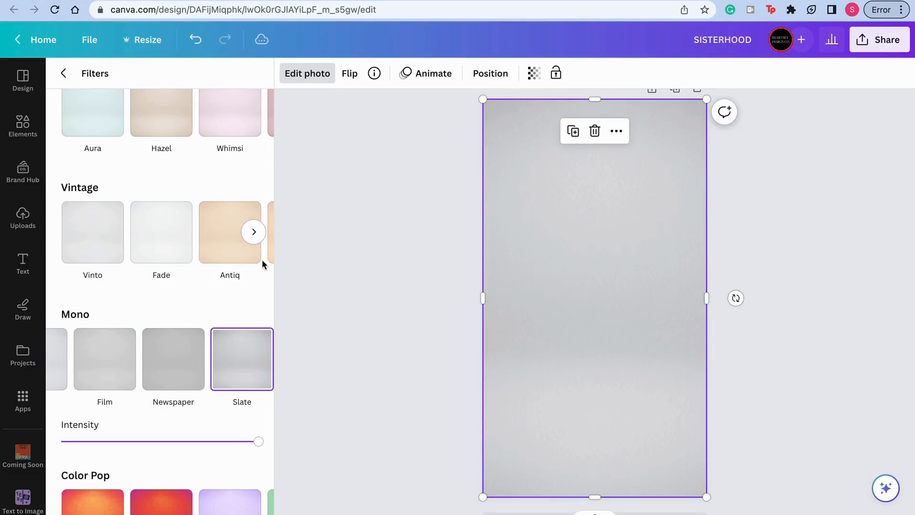
- Search the elements for "photo of a women" and add the photo of two laughing women sitting on the floor
left_click(32, 133)
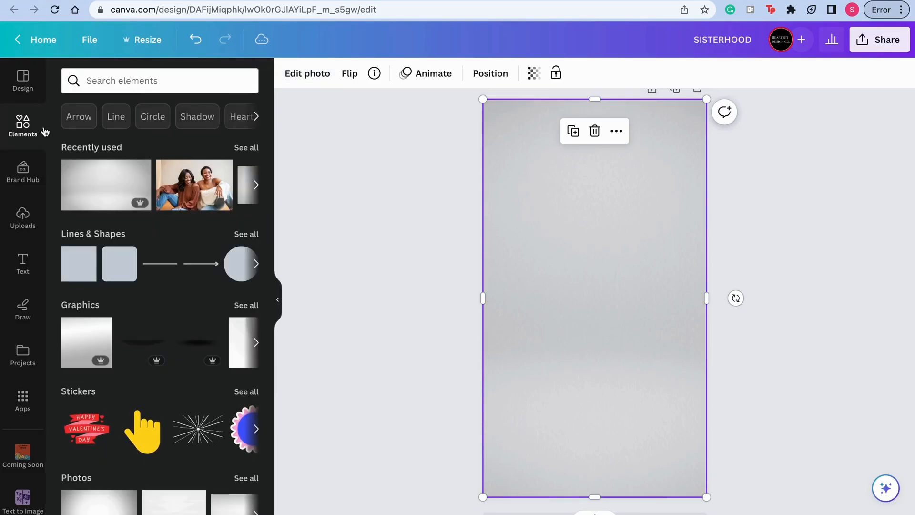
left_click(186, 82)
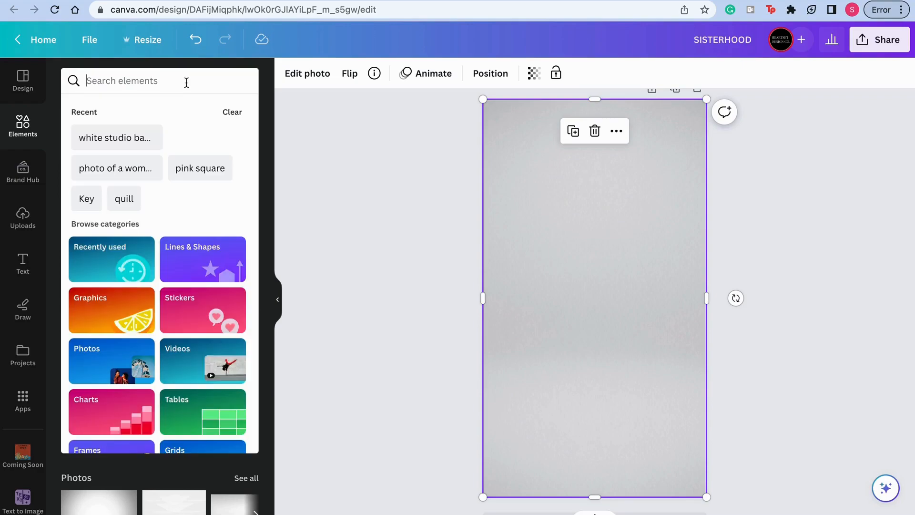
left_click(137, 168)
left_click(244, 265)
scroll(204, 340, "down", 3)
scroll(204, 340, "down", 2)
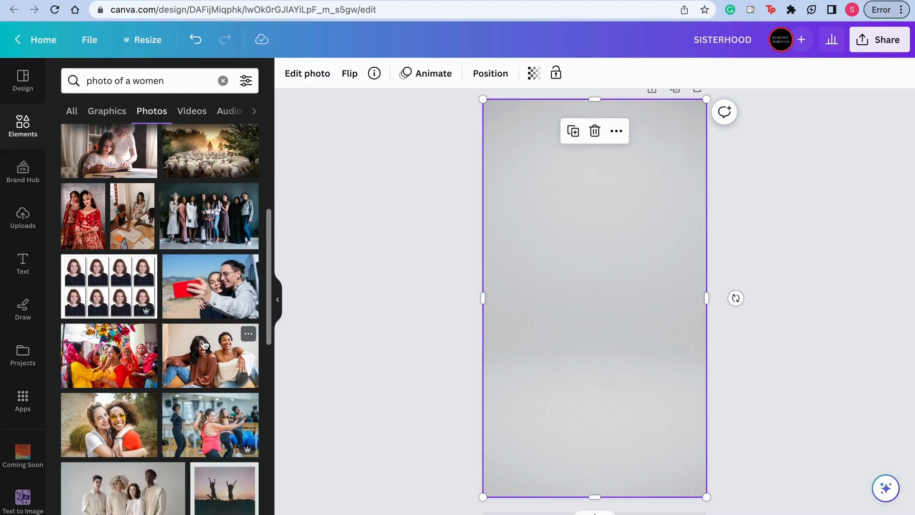
left_click(209, 355)
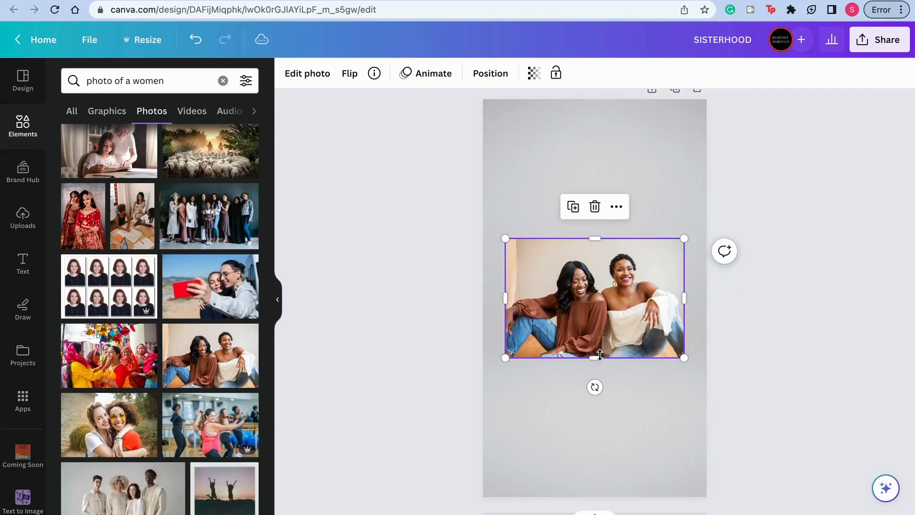
- Enlarge the women's photo to span the full page width and reach from the page's lower edge to just below its top
left_click_drag(601, 355, 599, 497)
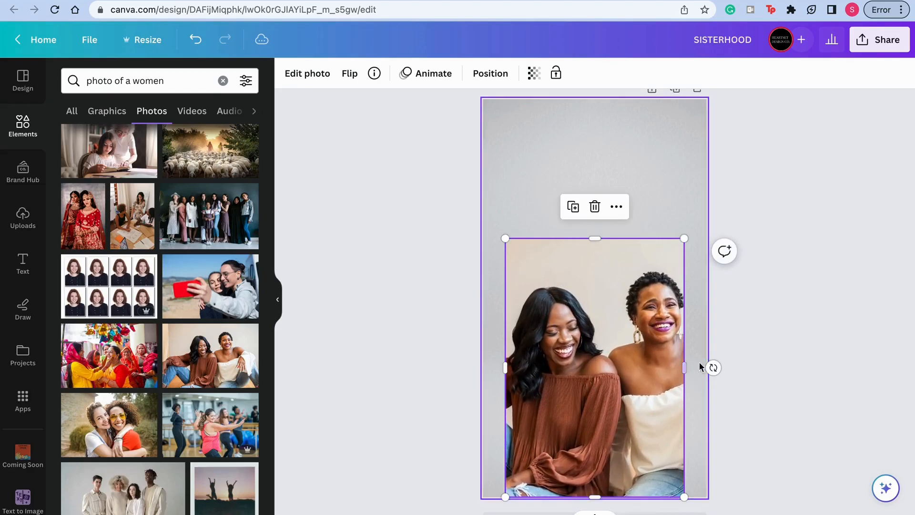
left_click_drag(684, 366, 707, 366)
left_click_drag(507, 367, 482, 367)
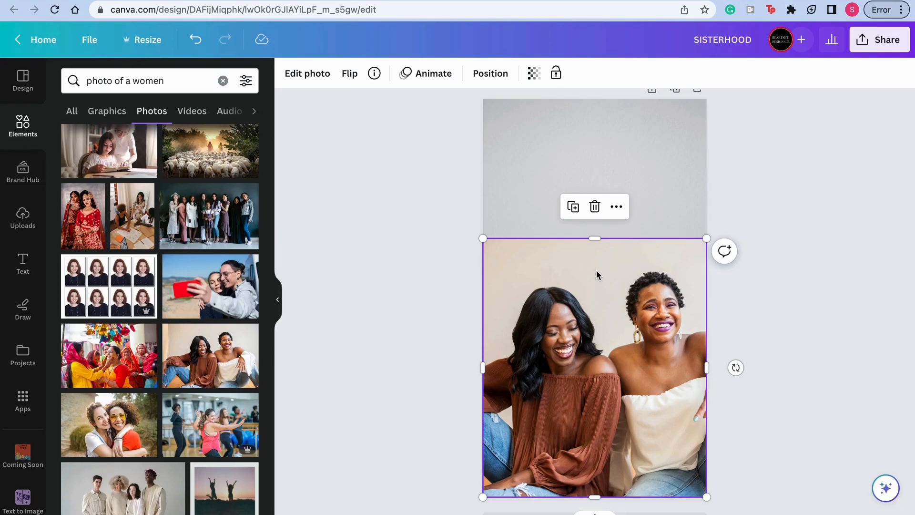
left_click_drag(595, 238, 571, 159)
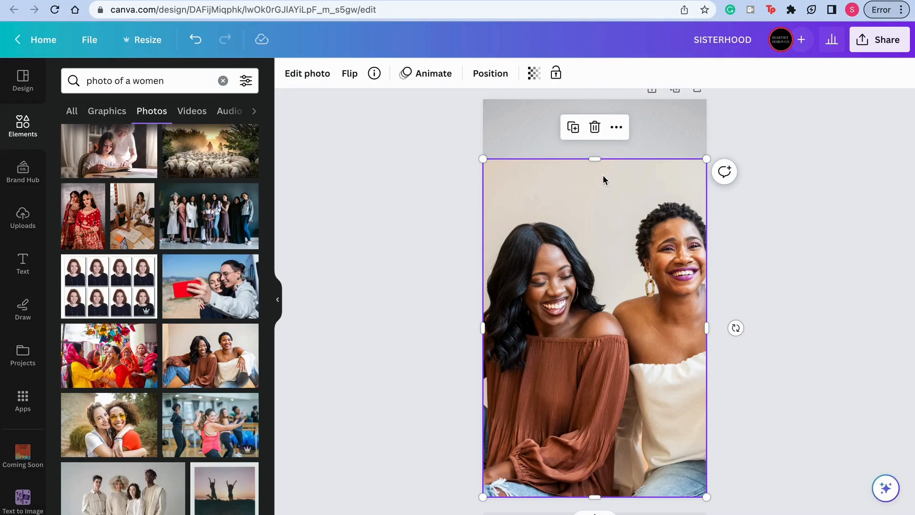
- Remove the background of the women's photo with BG Remover
left_click(326, 80)
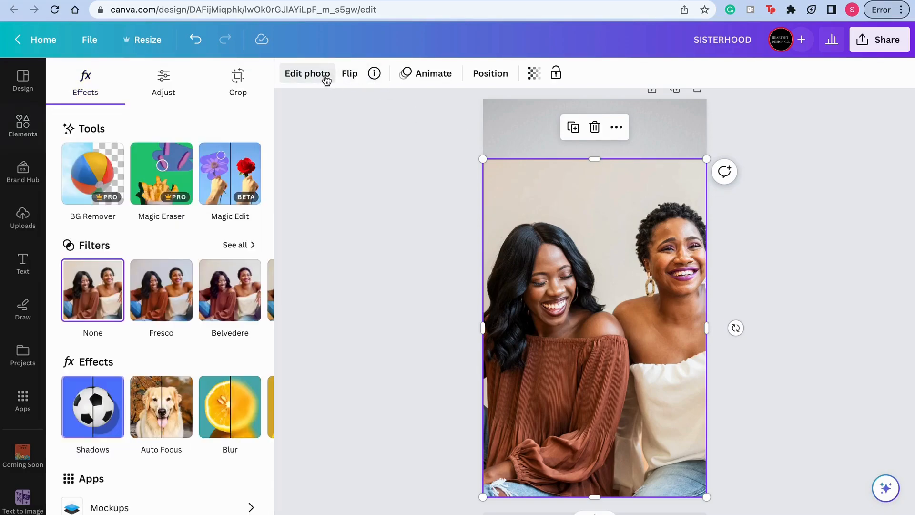
left_click(87, 175)
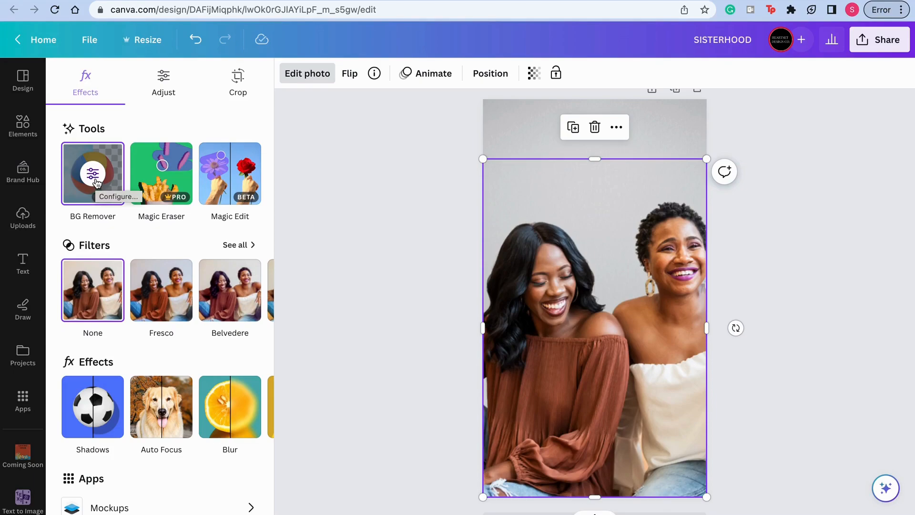
- Try the Background Remover's Erase brush on the cut-out, reset the removal and remove the photo's background again
left_click(95, 181)
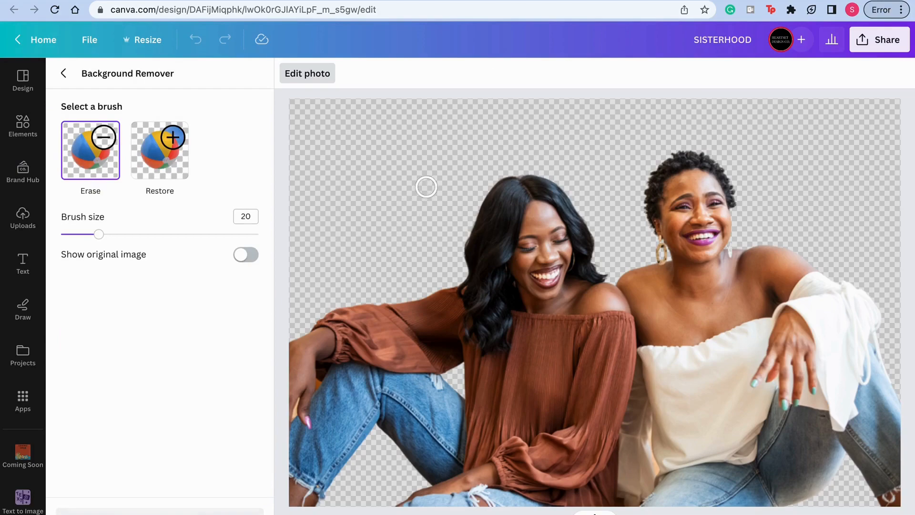
mouse_move(625, 221)
left_mouse_down()
mouse_move(644, 199)
mouse_move(649, 218)
mouse_move(668, 181)
mouse_move(686, 191)
mouse_move(670, 220)
left_mouse_up()
left_click(184, 511)
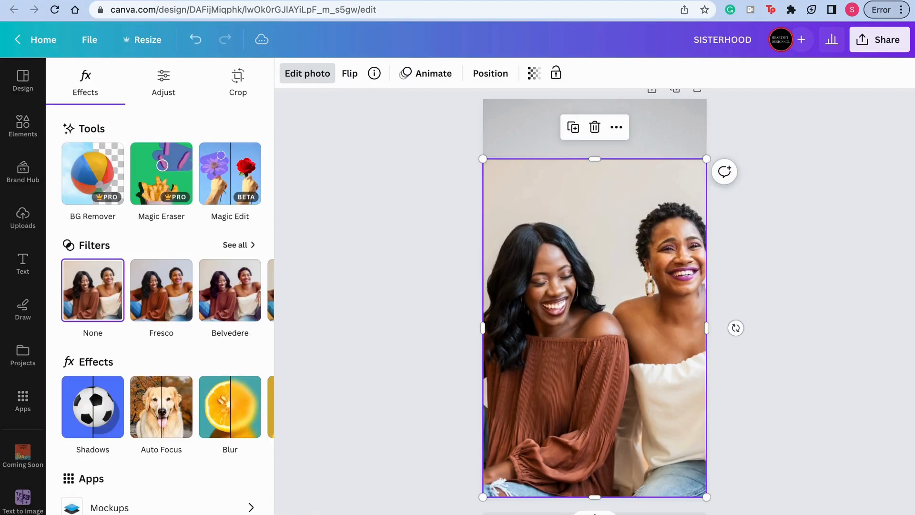
left_click(98, 180)
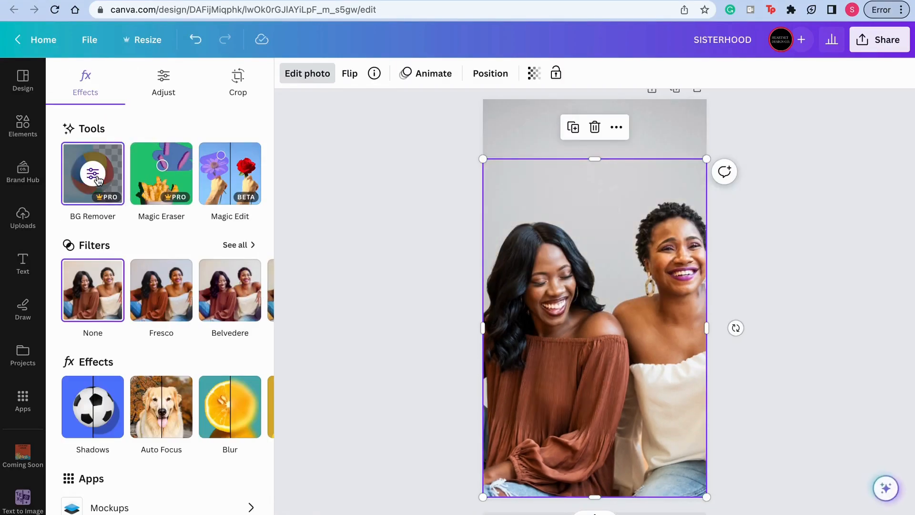
- Apply the Slate filter from the Mono set to the women's photo
left_click(246, 246)
scroll(213, 344, "down", 1)
scroll(213, 344, "down", 13)
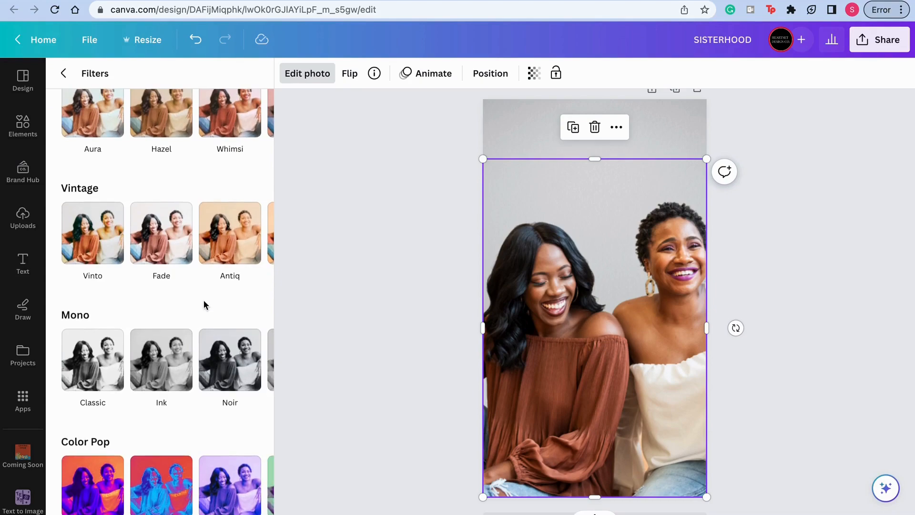
scroll(218, 357, "right", 3)
scroll(218, 356, "right", 2)
left_click(218, 356)
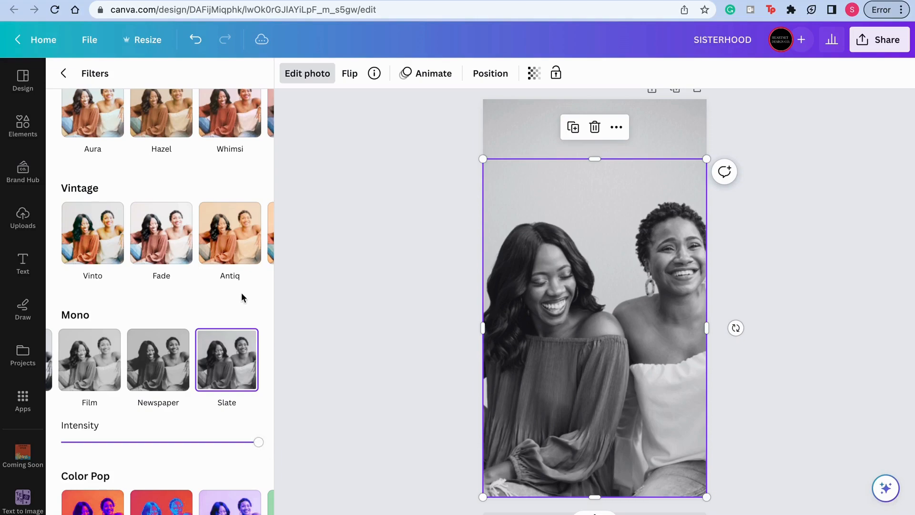
left_click(60, 69)
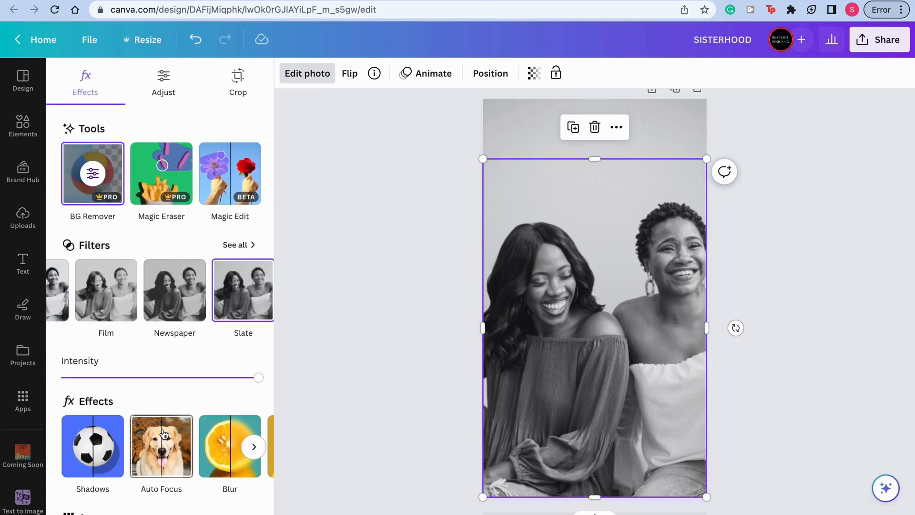
- Add a Blur effect with an intensity of 3 to the women's photo
scroll(174, 388, "down", 1)
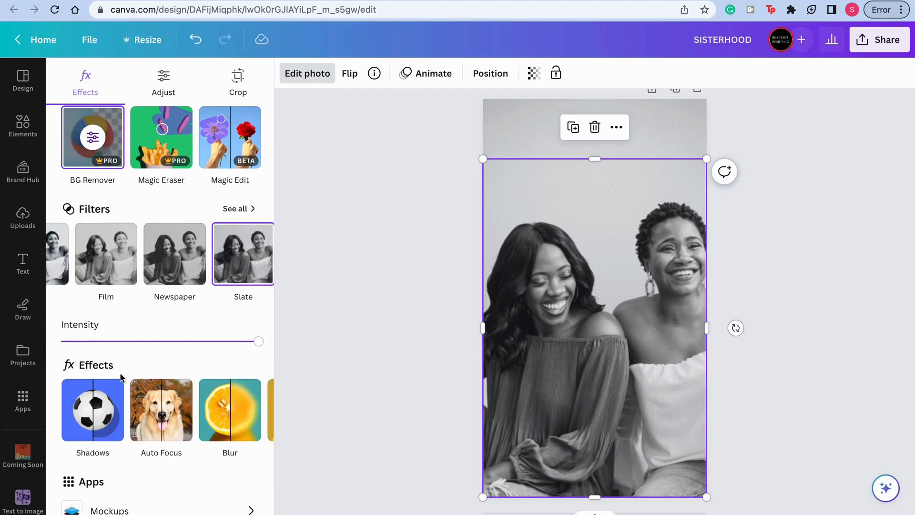
left_click(251, 416)
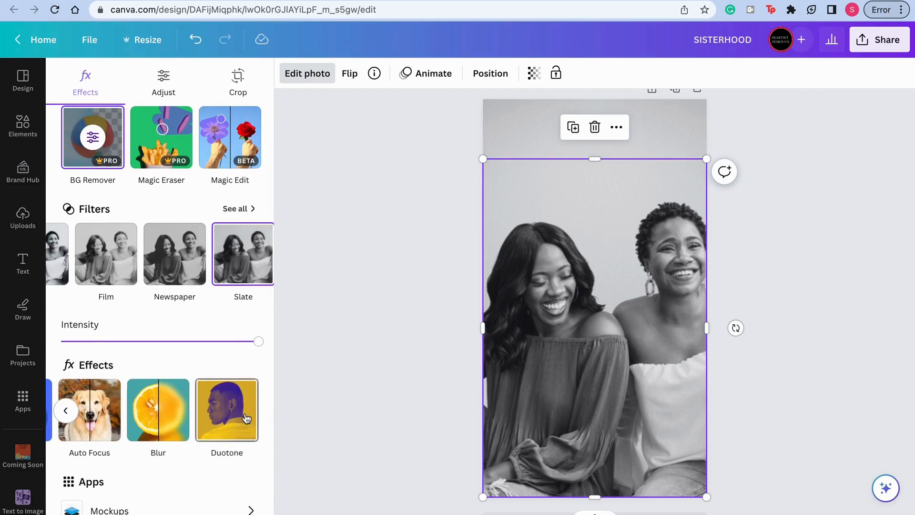
left_click(139, 420)
left_click_drag(140, 133, 68, 135)
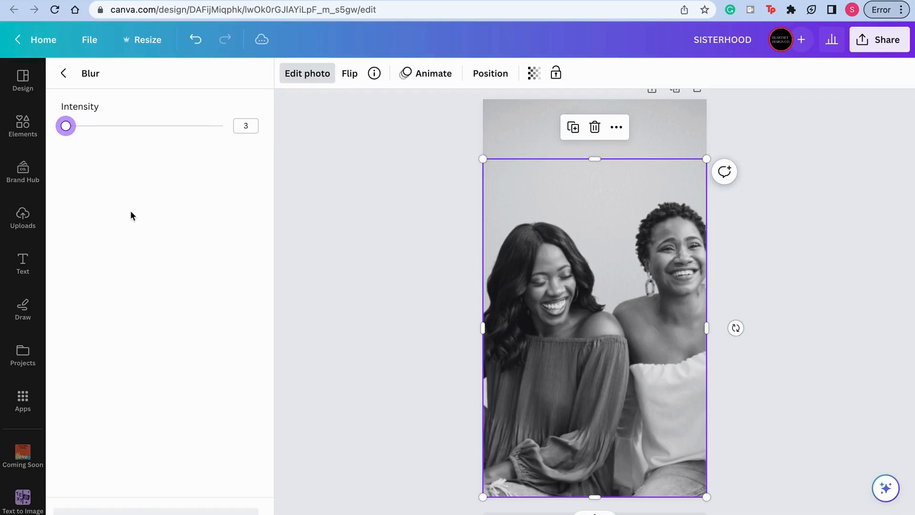
left_click(64, 73)
scroll(165, 257, "up", 1)
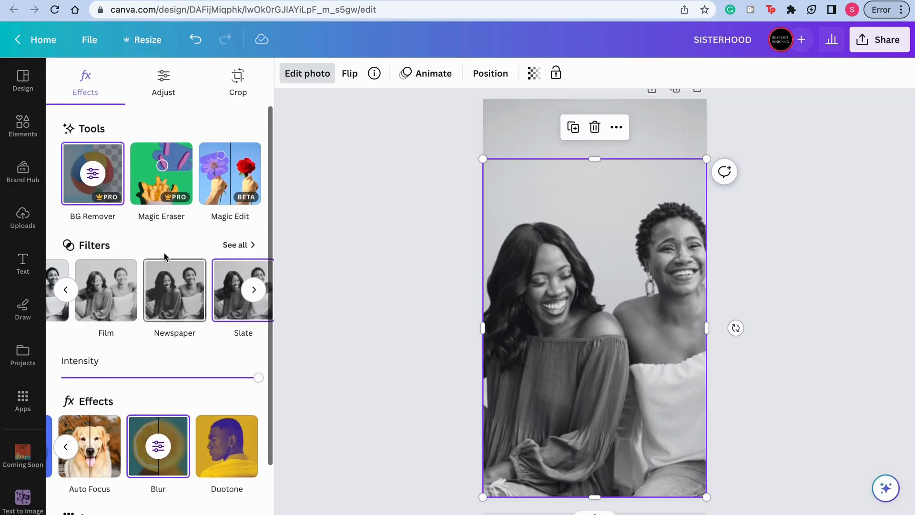
- Adjust the whole image of the women's photo, setting contrast to 59 and highlights to 9
left_click(164, 90)
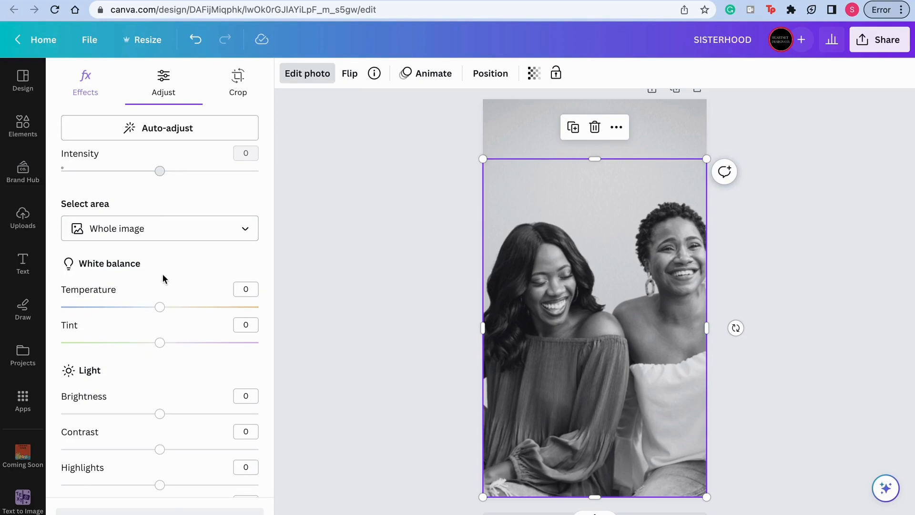
scroll(162, 278, "down", 2)
left_click(227, 210)
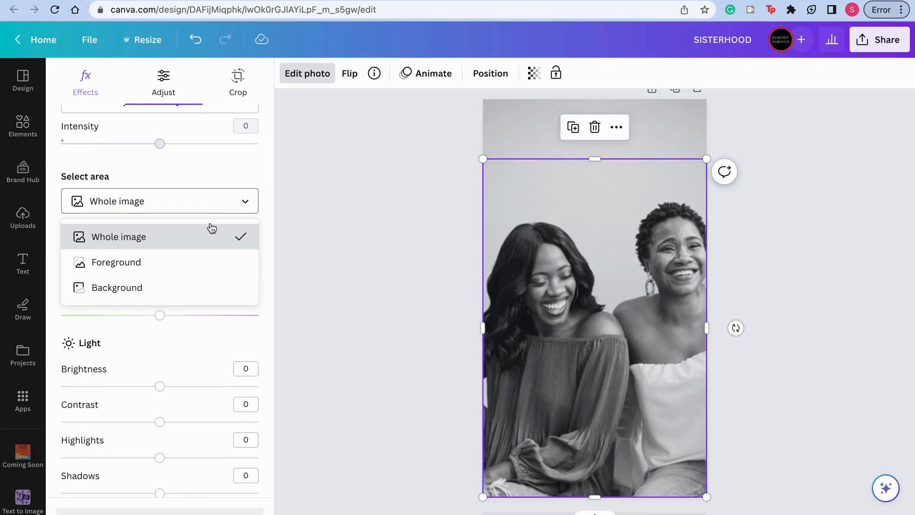
left_click(198, 246)
scroll(193, 260, "down", 3)
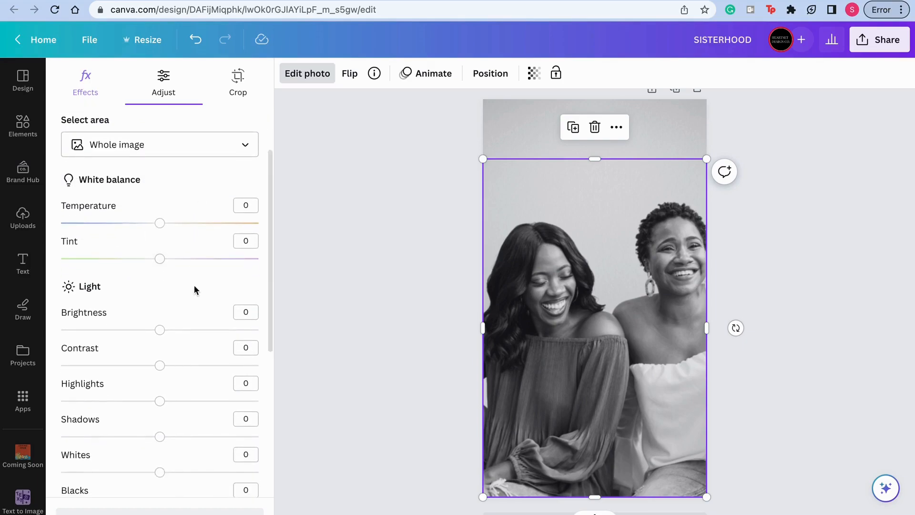
scroll(177, 277, "down", 3)
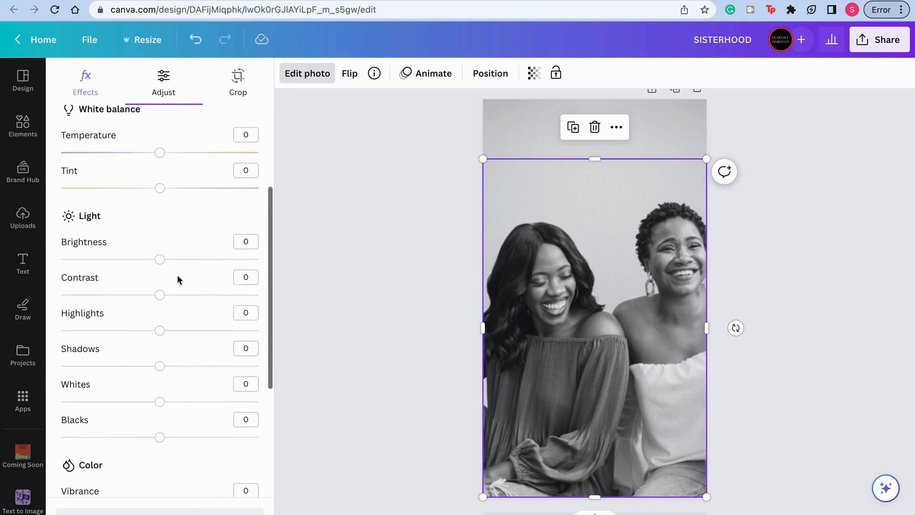
left_click_drag(164, 270, 219, 273)
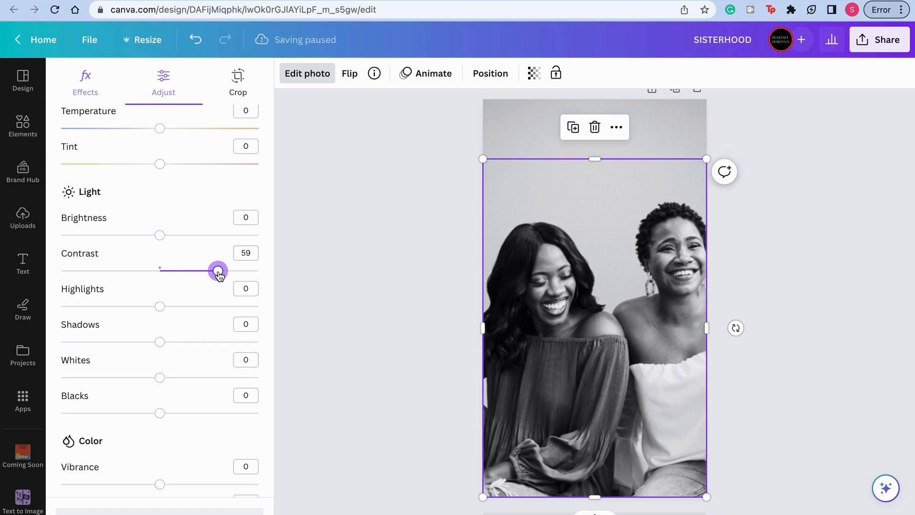
left_click(160, 308)
left_click_drag(163, 312, 170, 313)
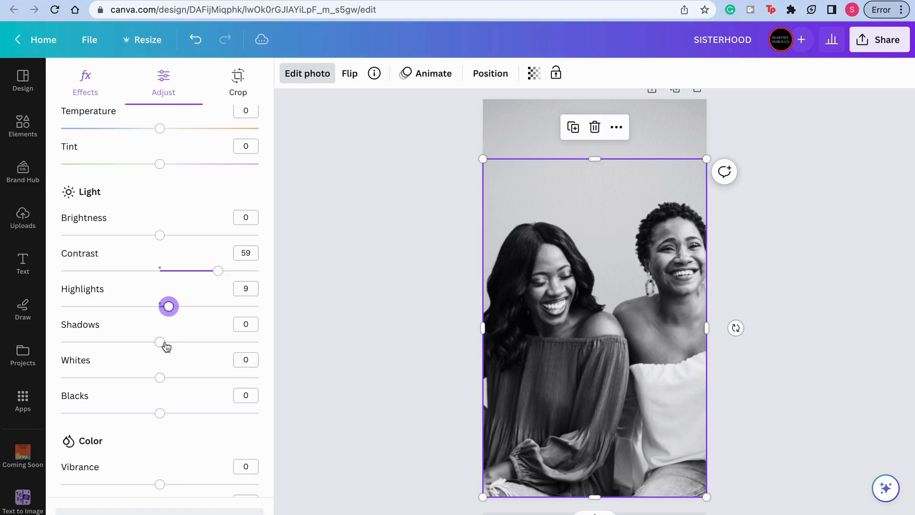
- Set the women's photo's shadows to -44, whites to 12 and blacks to 11
left_click_drag(162, 343, 117, 343)
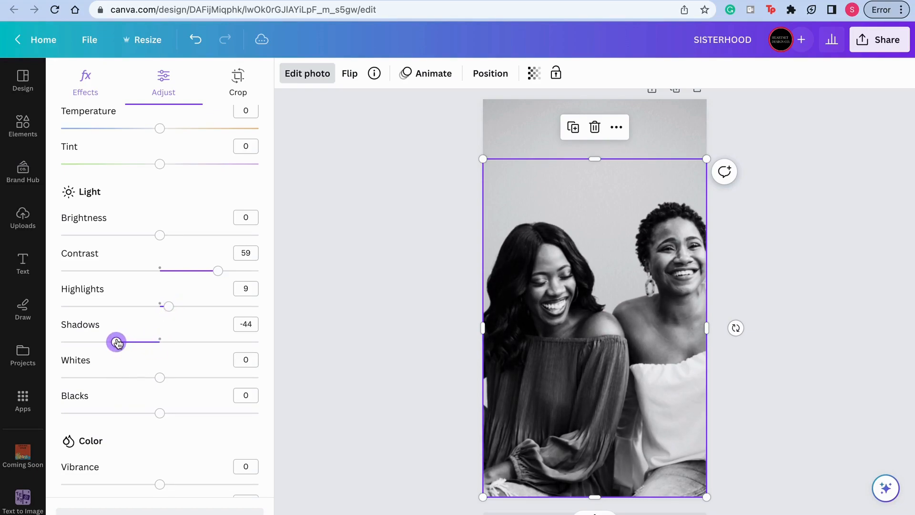
left_click_drag(155, 381, 172, 385)
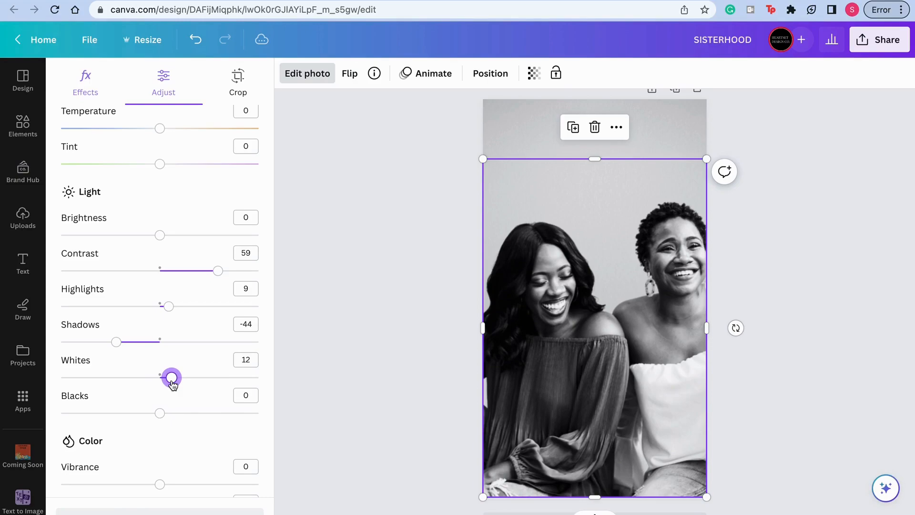
left_click_drag(161, 415, 172, 416)
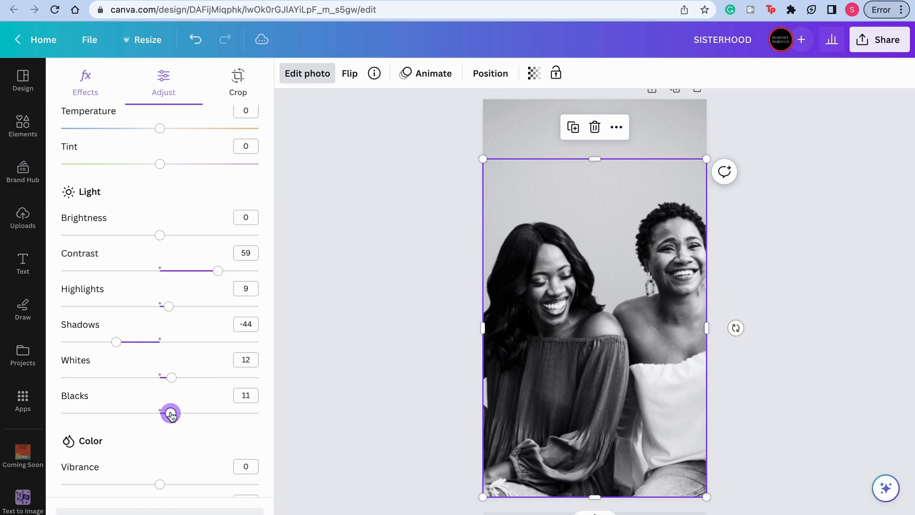
- Check the Giorgio Armani reference pin, set the women's photo's sharpness to 10 and inspect the result up close
scroll(159, 439, "down", 4)
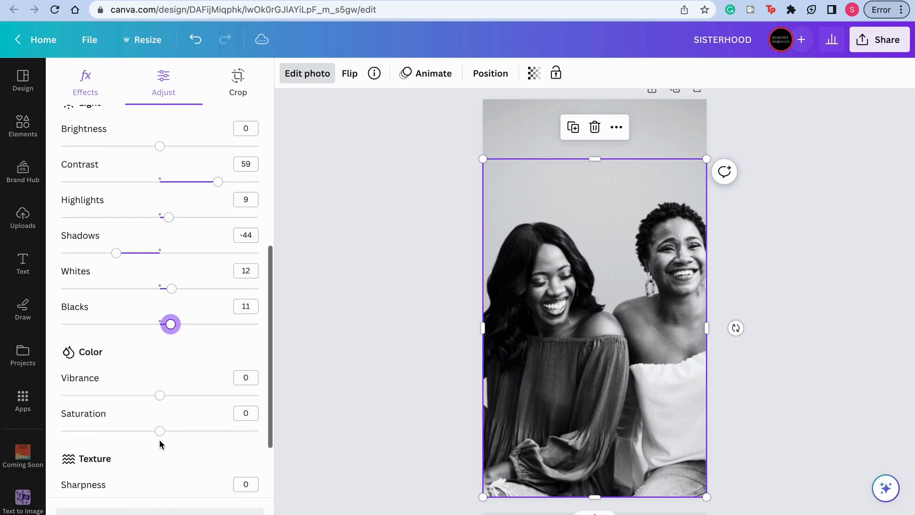
scroll(159, 439, "down", 1)
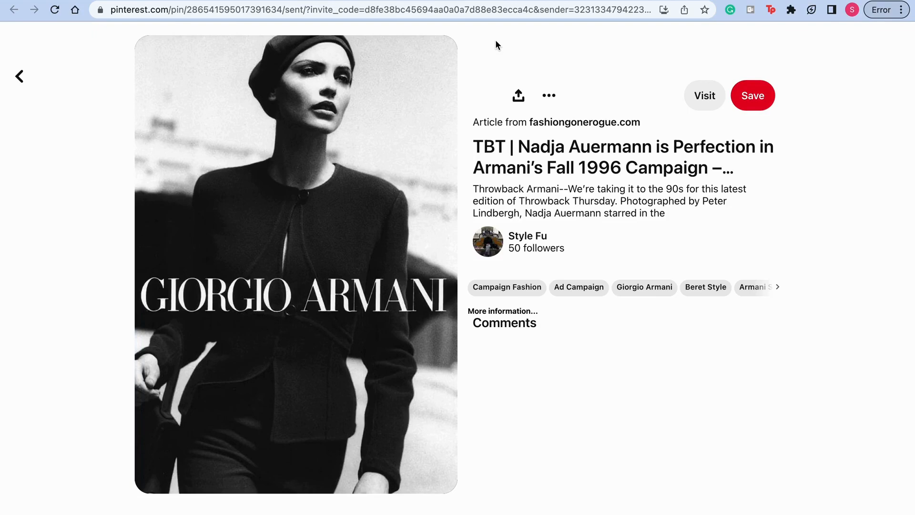
left_click(258, 2)
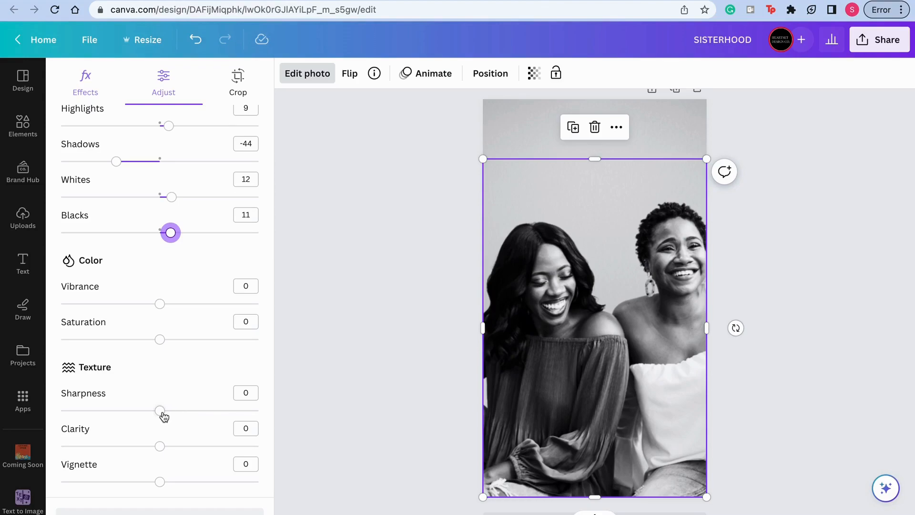
left_click_drag(164, 416, 171, 416)
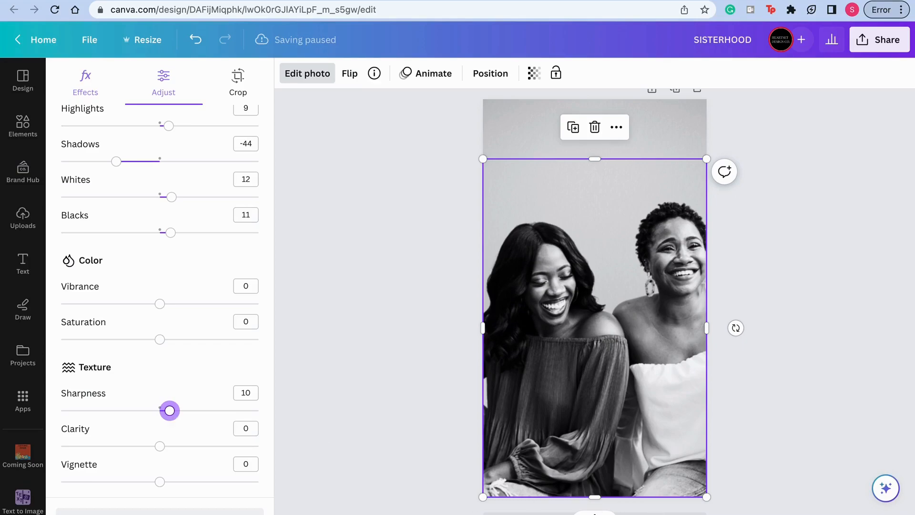
scroll(594, 301, "up", 6)
scroll(594, 301, "down", 2)
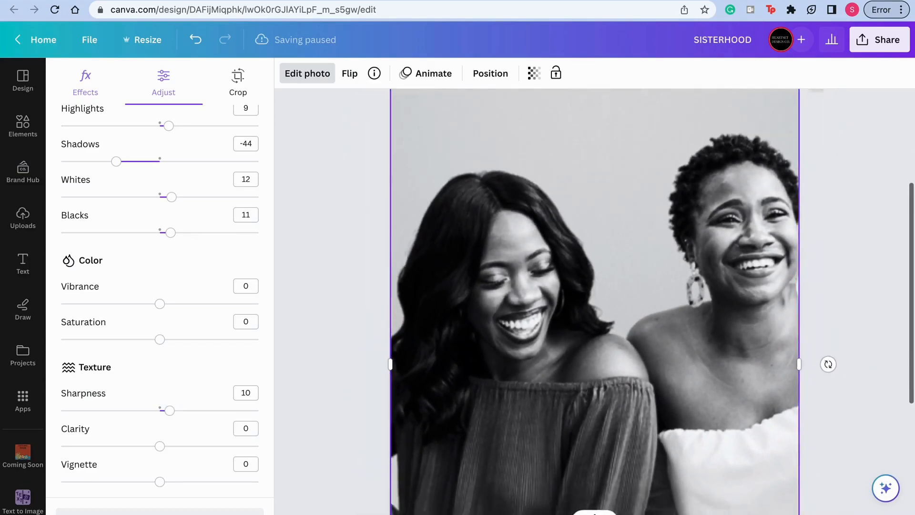
scroll(595, 301, "down", 3)
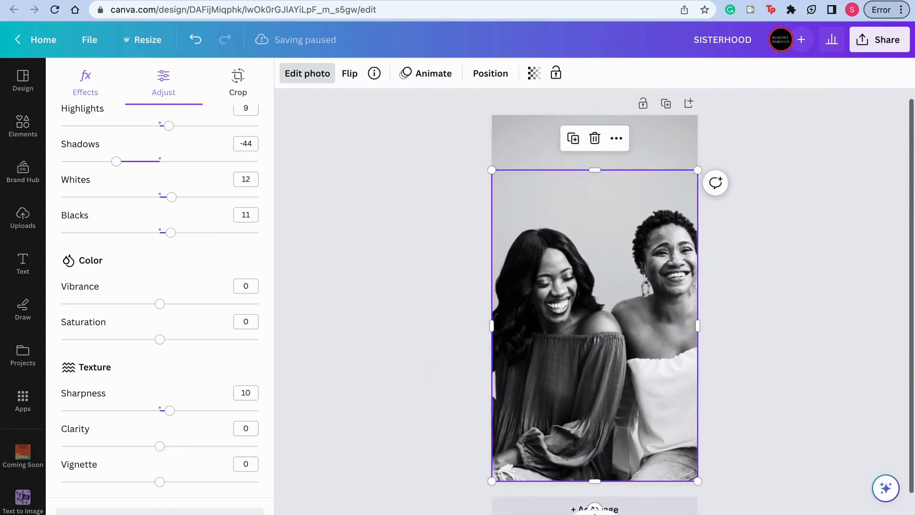
scroll(594, 301, "up", 1)
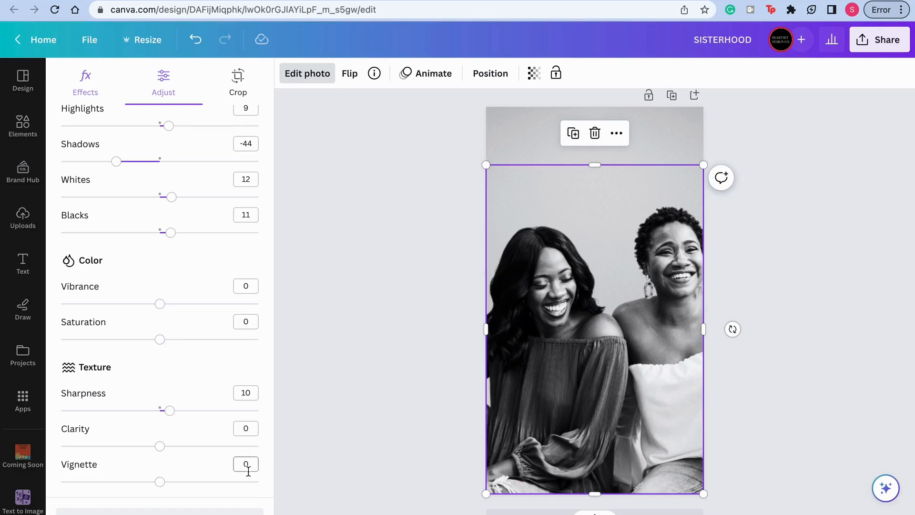
- Set the women's photo's clarity to -9 and leave the photo adjustments
left_click_drag(164, 449, 151, 446)
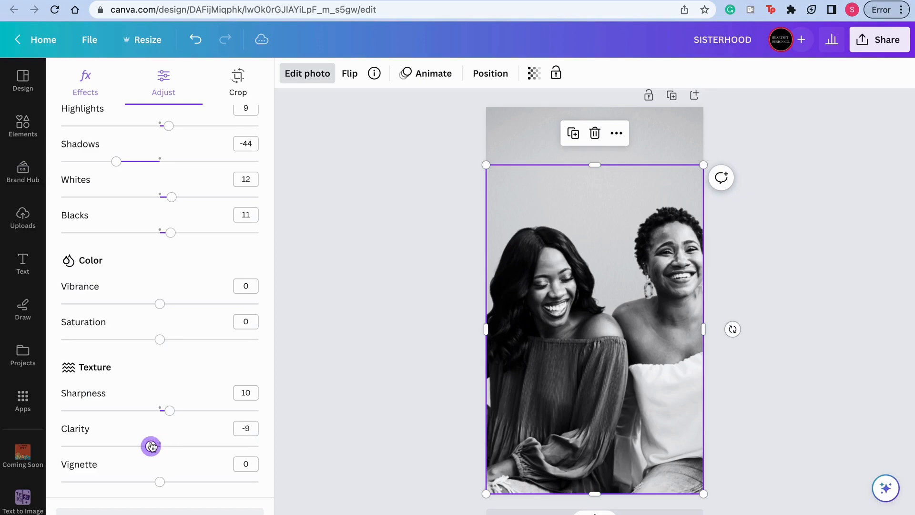
mouse_move(153, 447)
left_mouse_down()
mouse_move(244, 447)
mouse_move(153, 445)
left_mouse_up()
scroll(201, 376, "up", 3)
scroll(201, 377, "up", 8)
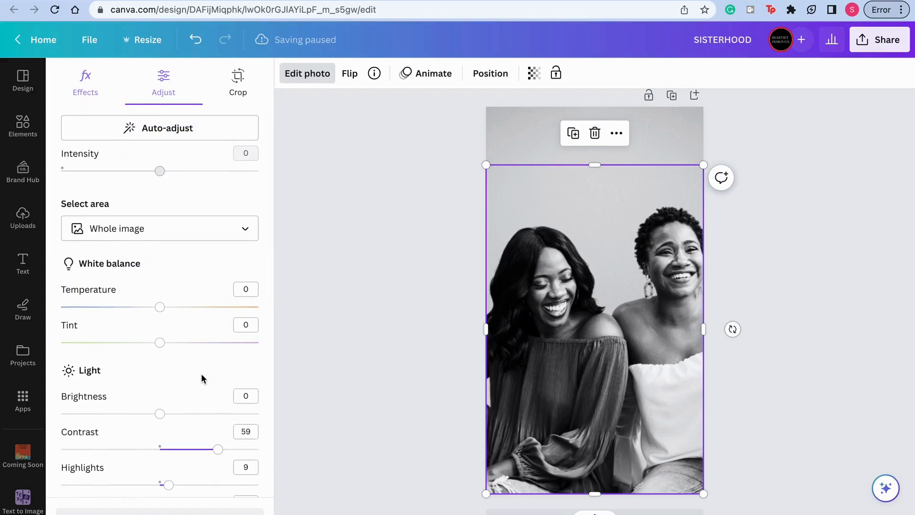
scroll(210, 376, "down", 3)
left_click(345, 364)
left_click(345, 362)
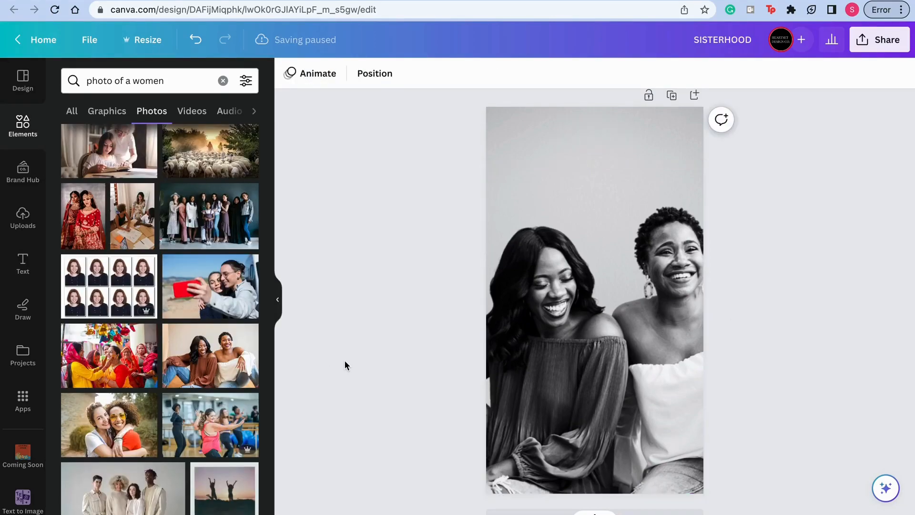
left_click(280, 307)
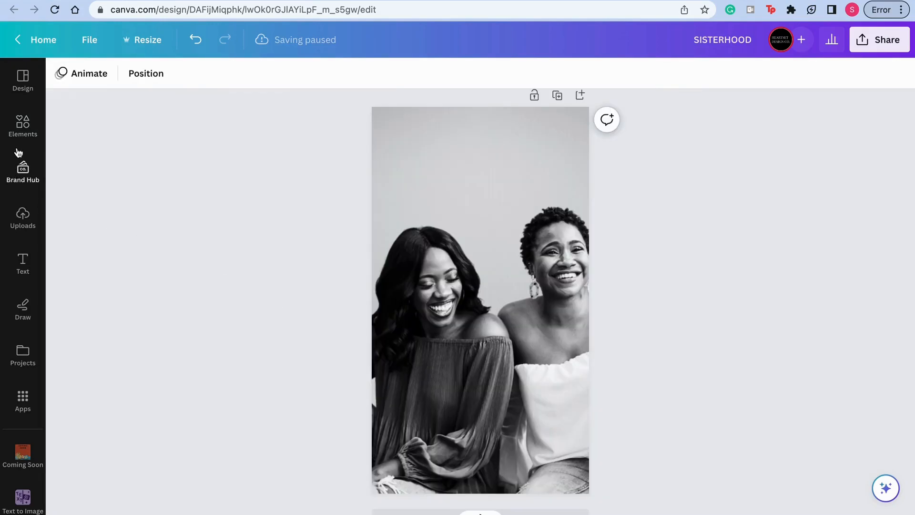
- Add a subtitle text box reading "SISTER HOOD" and move it down onto the off-shoulder blouse
left_click(23, 262)
left_click(165, 230)
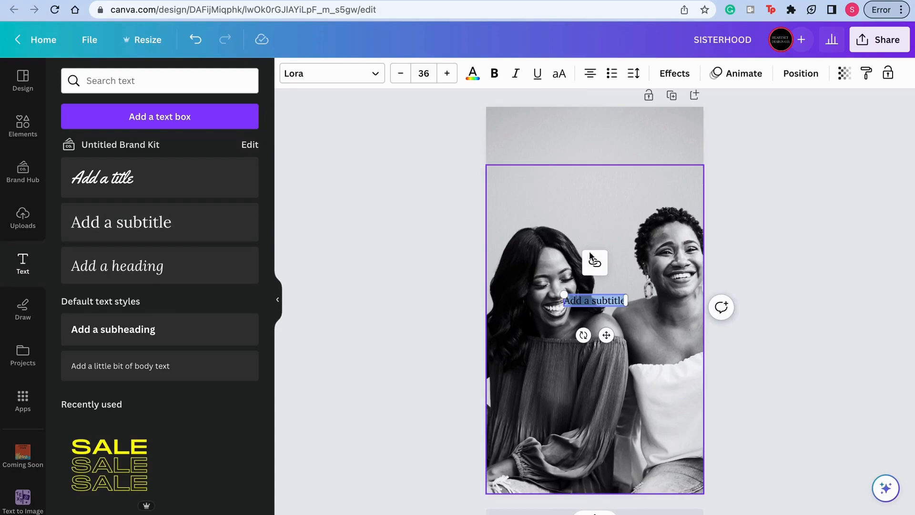
triple_click(602, 301)
key("BackSpace")
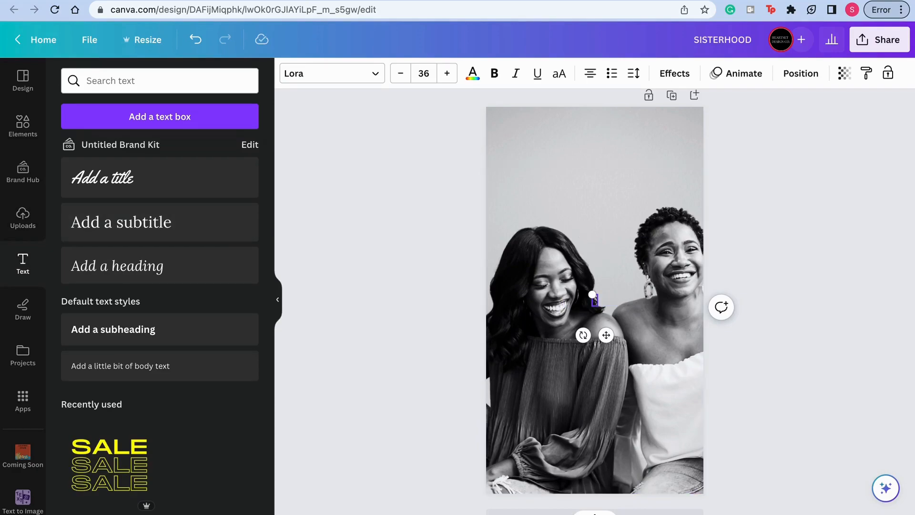
type("SISTER HOOD")
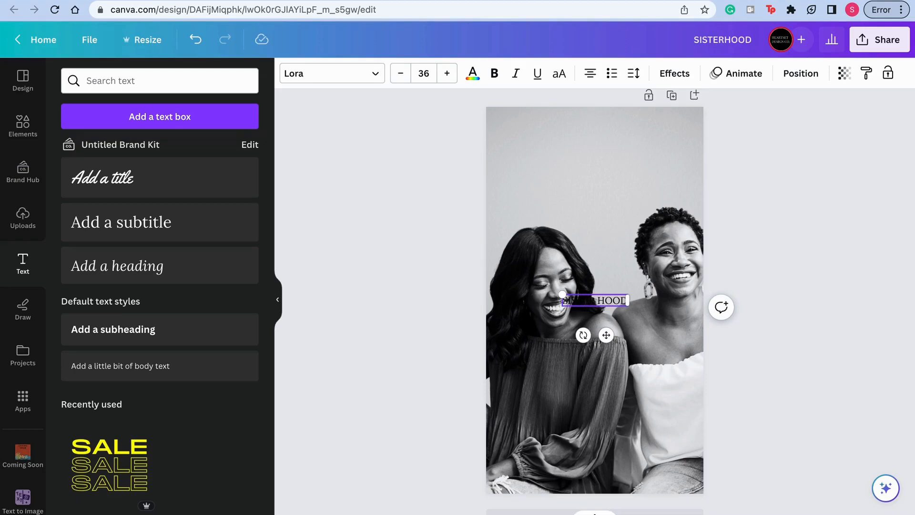
left_click_drag(604, 337, 606, 413)
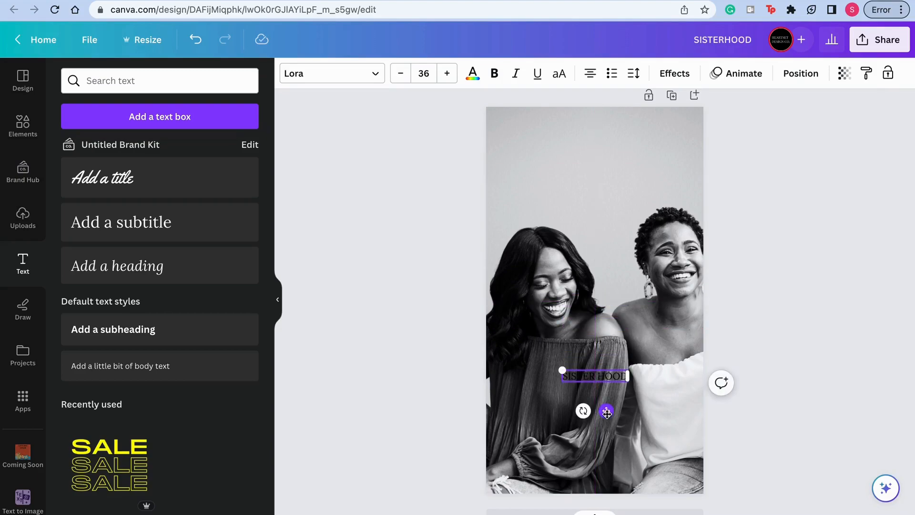
- Colour the "SISTER HOOD" text white and change its font to Noto Serif Display ExtraC
double_click(581, 375)
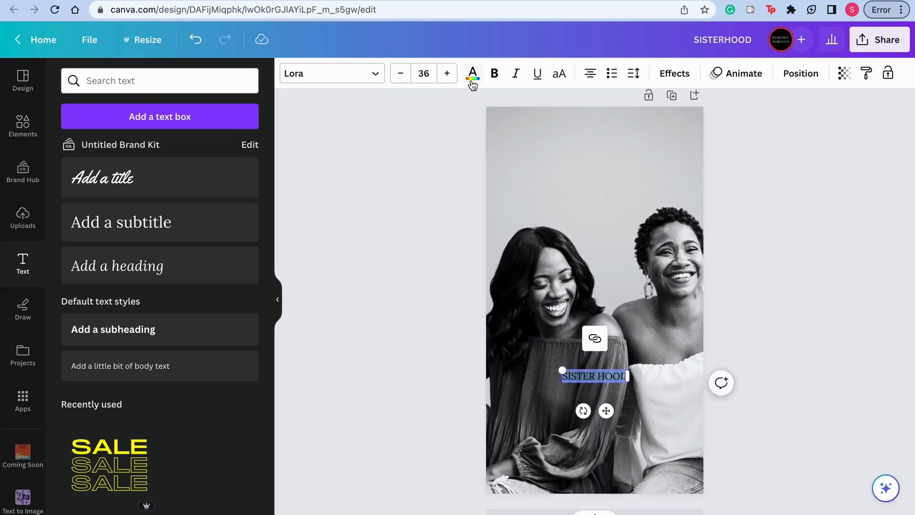
left_click(472, 77)
left_click(143, 151)
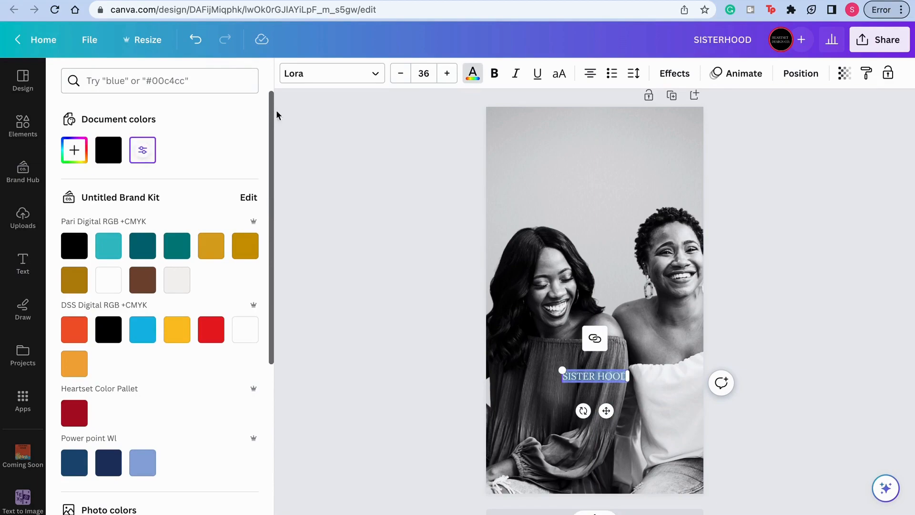
left_click(380, 79)
scroll(182, 282, "down", 1)
scroll(184, 282, "up", 2)
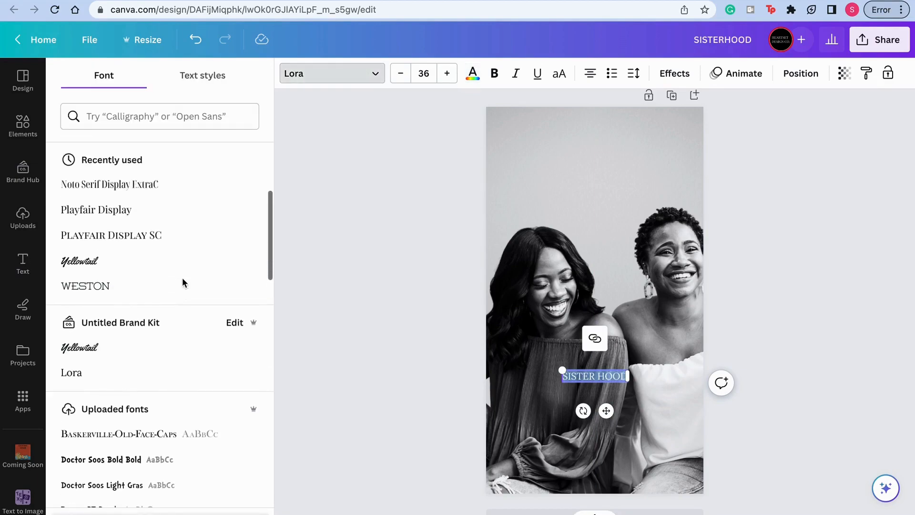
scroll(183, 282, "up", 1)
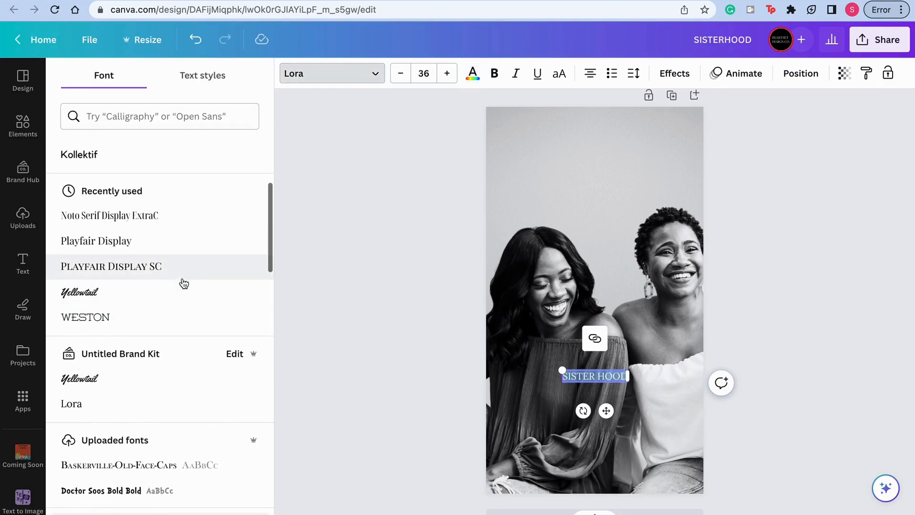
left_click(180, 222)
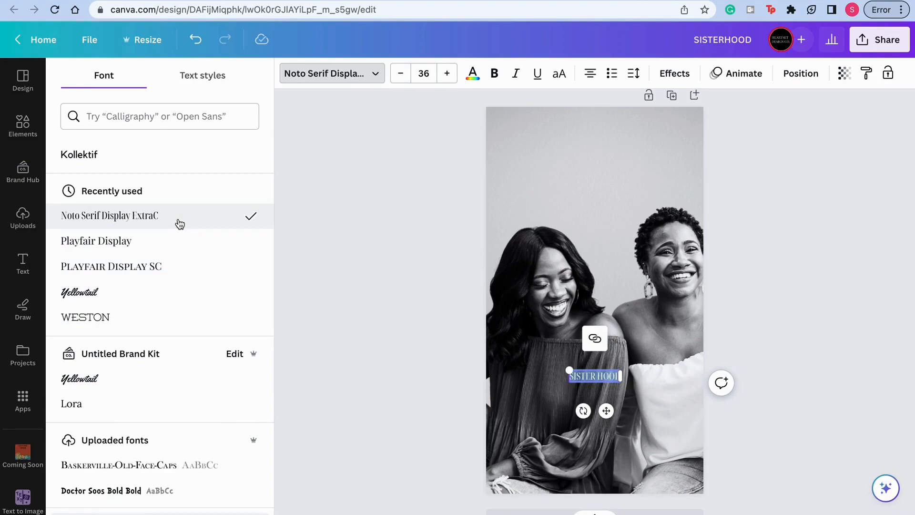
- Enlarge the "SISTER HOOD" text to size 120 and centre it across the lower part of the women's photo
left_click(447, 74)
left_click(447, 74)
left_click(447, 74)
left_click(447, 74)
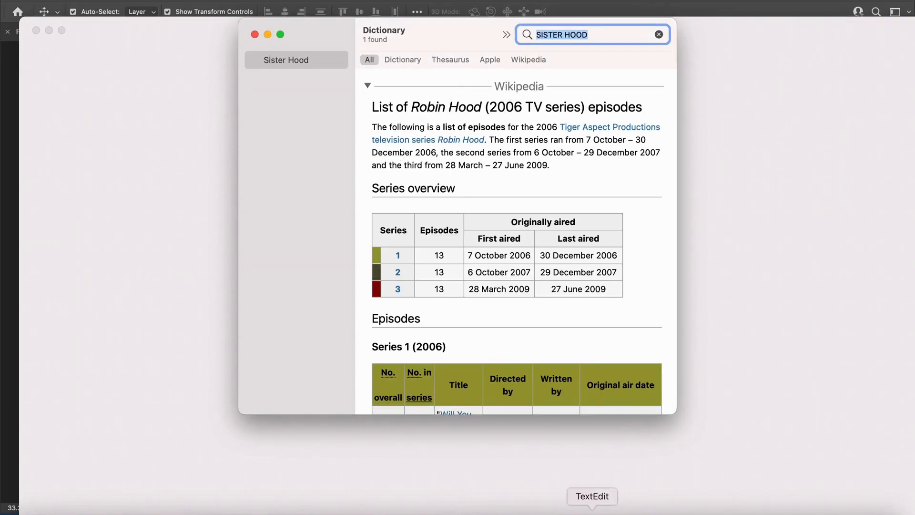
left_click(427, 506)
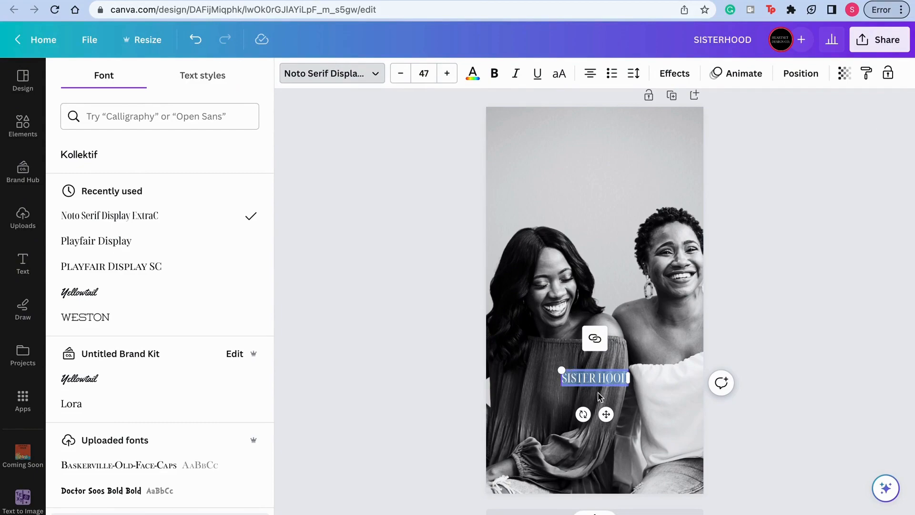
left_click_drag(560, 368, 502, 358)
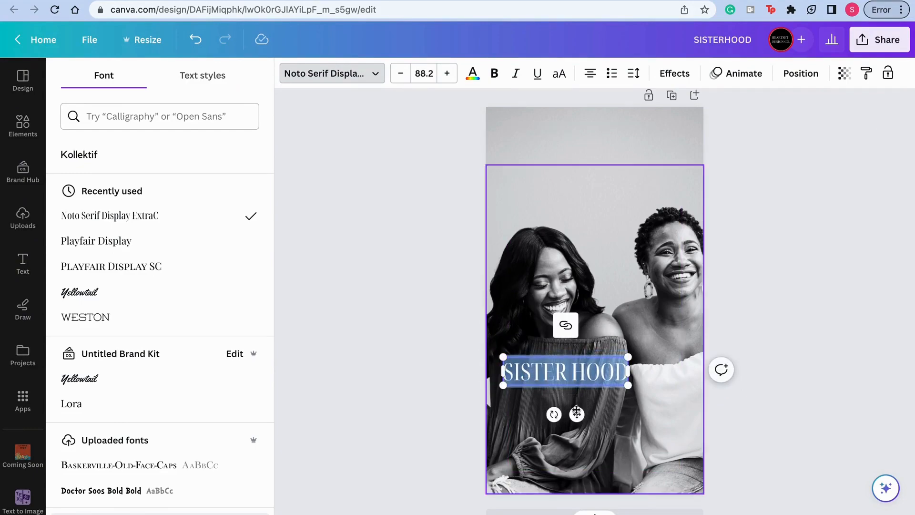
left_click_drag(577, 415, 609, 455)
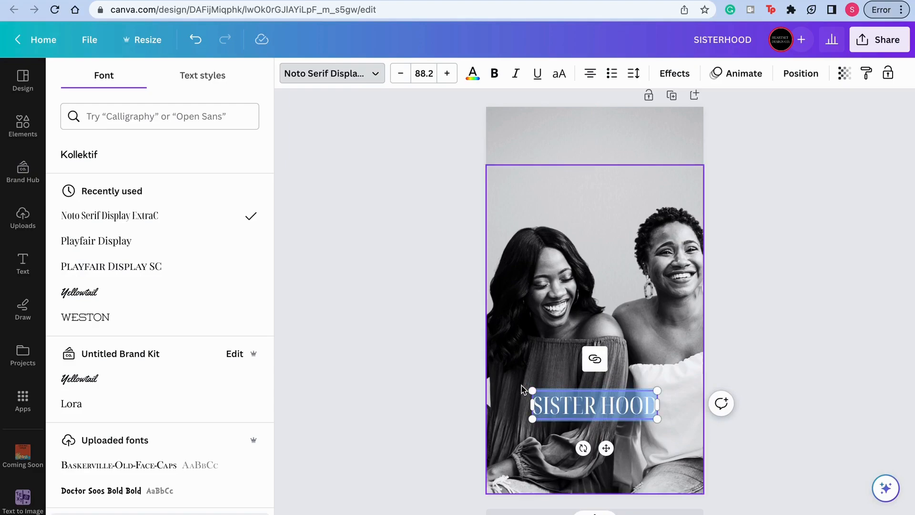
left_click_drag(532, 390, 488, 368)
left_click_drag(582, 450, 604, 460)
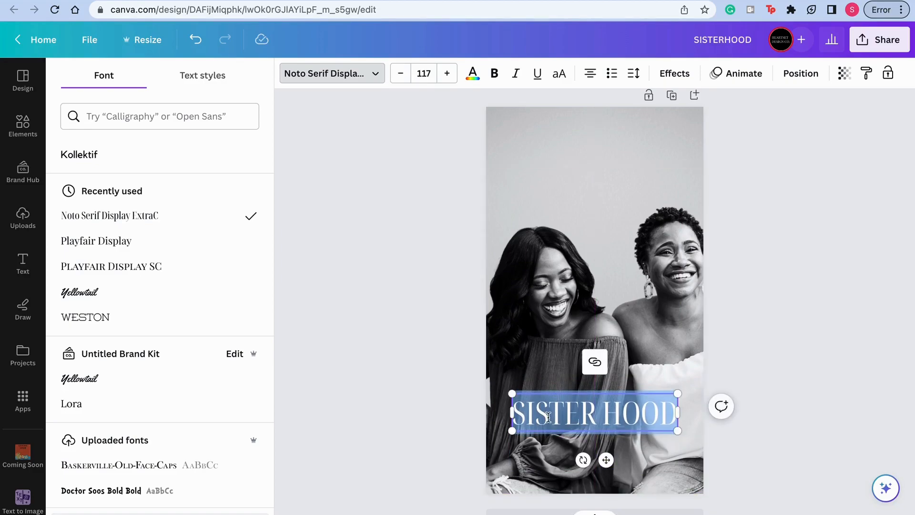
left_click_drag(512, 394, 506, 390)
left_click_drag(604, 461, 608, 481)
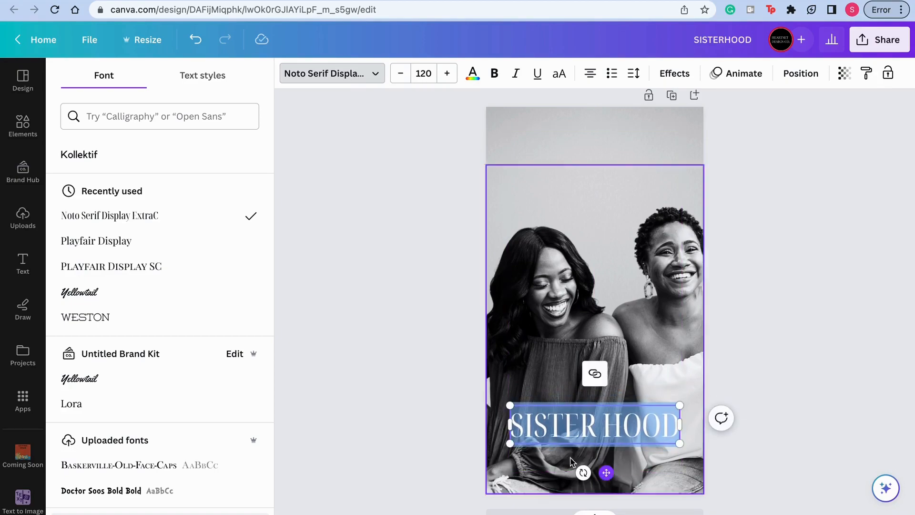
- Shrink the "SISTER HOOD" text to size 109 and apply the Lift effect with an intensity of 99
left_click_drag(511, 404, 525, 409)
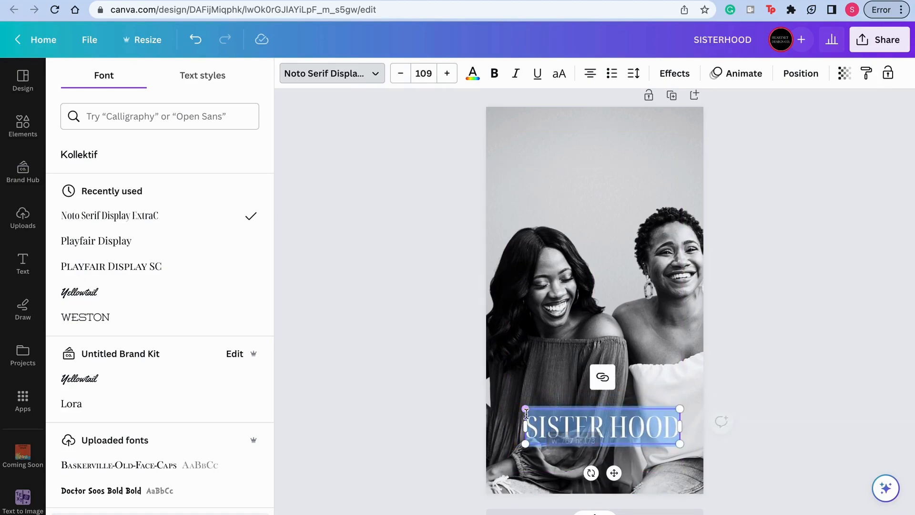
left_click(675, 73)
left_click(253, 179)
left_click_drag(165, 238, 256, 235)
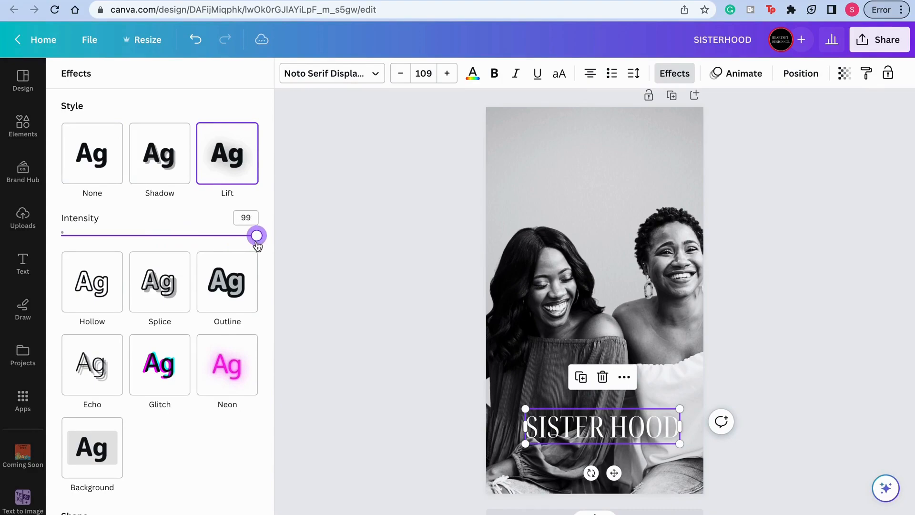
left_click(776, 315)
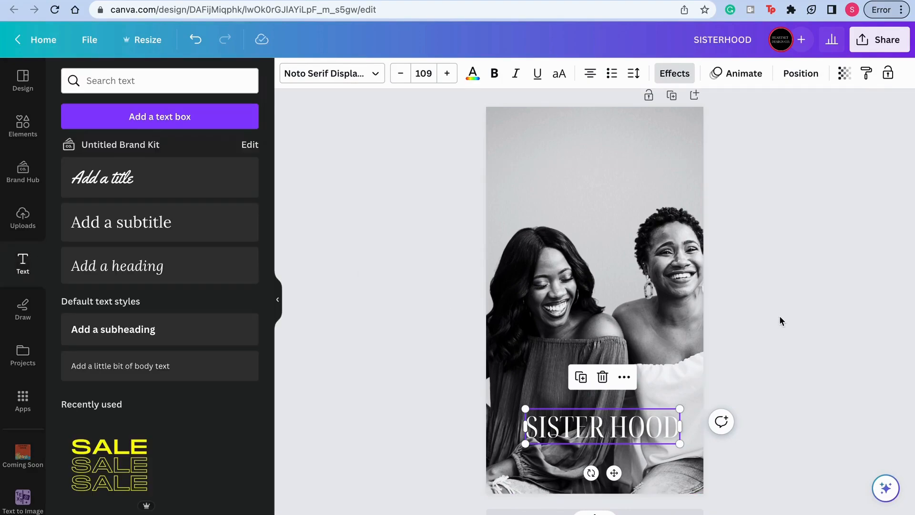
- Enlarge the women's photo beyond the page's left edge and align its lower edge with the bottom of the page
left_click(668, 330)
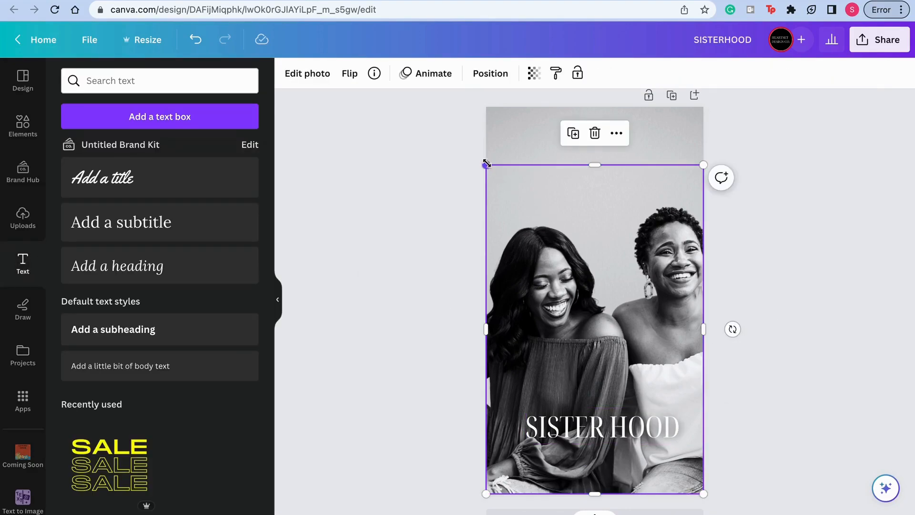
left_click_drag(486, 163, 484, 107)
left_click_drag(632, 332, 630, 323)
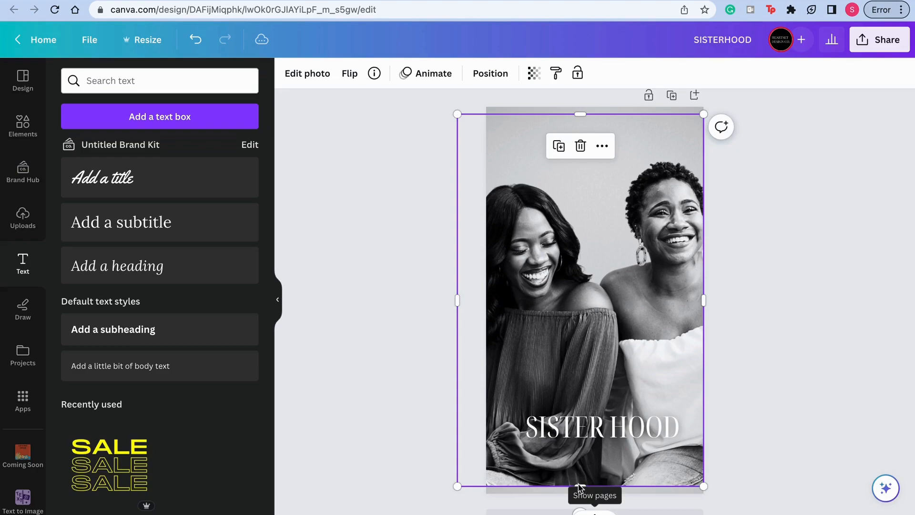
left_click_drag(580, 486, 582, 493)
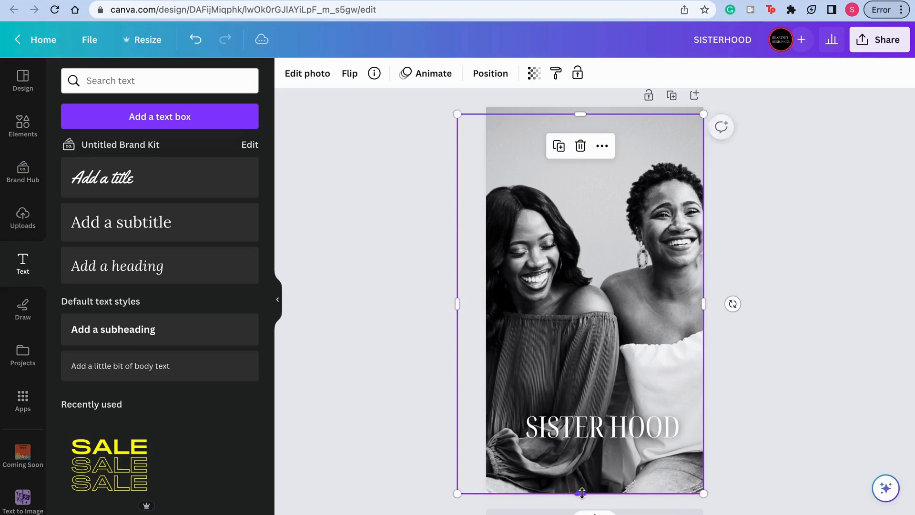
- Move the "SISTER HOOD" text up across the two blouses and enlarge it to size 119
left_click_drag(613, 433, 617, 389)
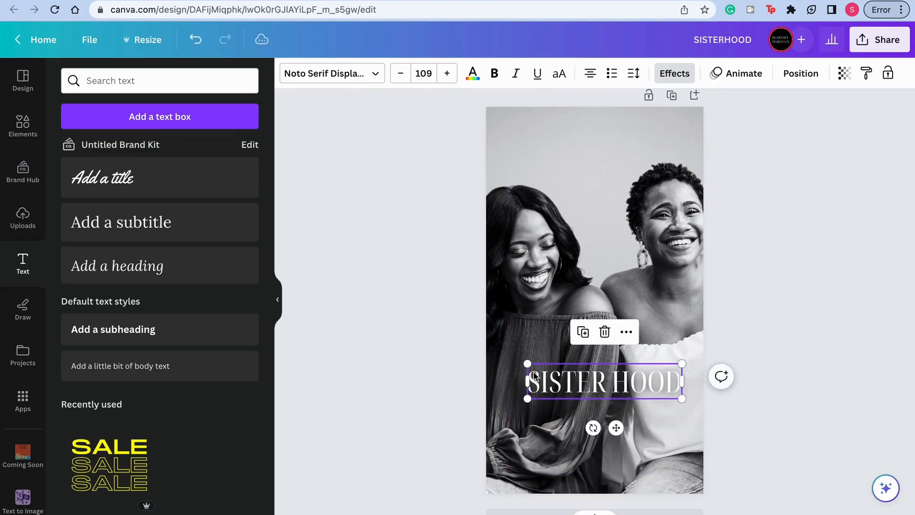
left_click_drag(528, 364, 513, 361)
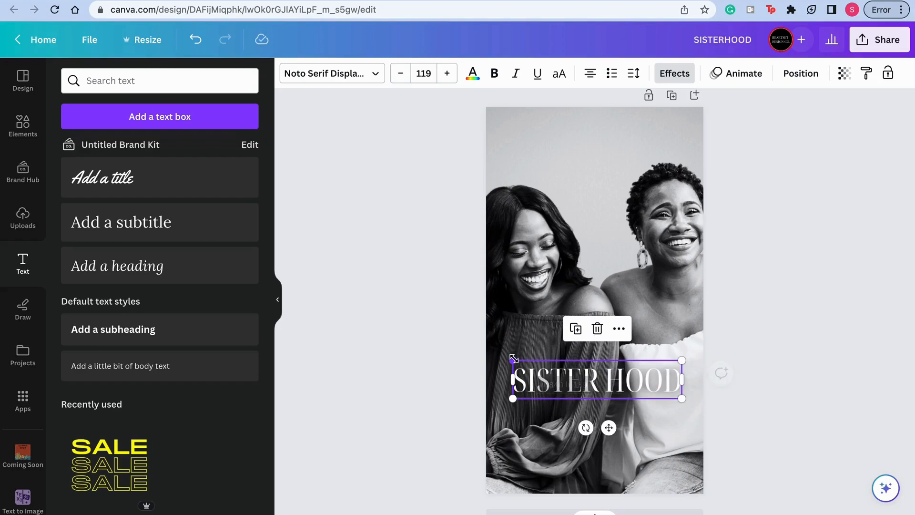
left_click_drag(575, 389, 575, 390)
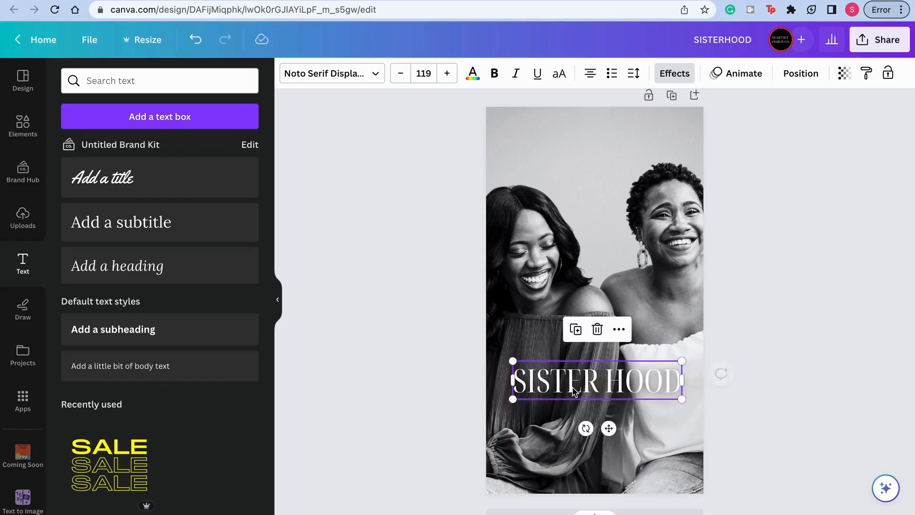
left_click(794, 463)
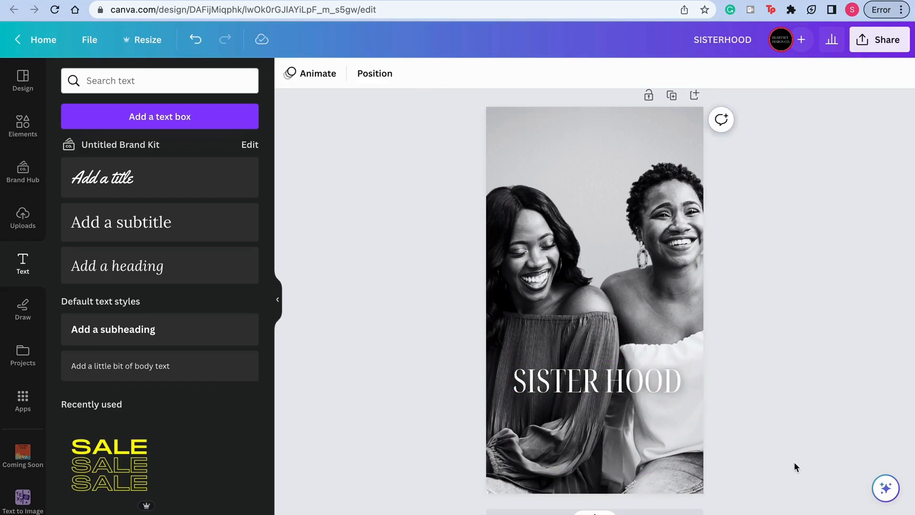
- Raise the Lift effect intensity of the "SISTER HOOD" text to 100
left_click(597, 373)
left_click(671, 76)
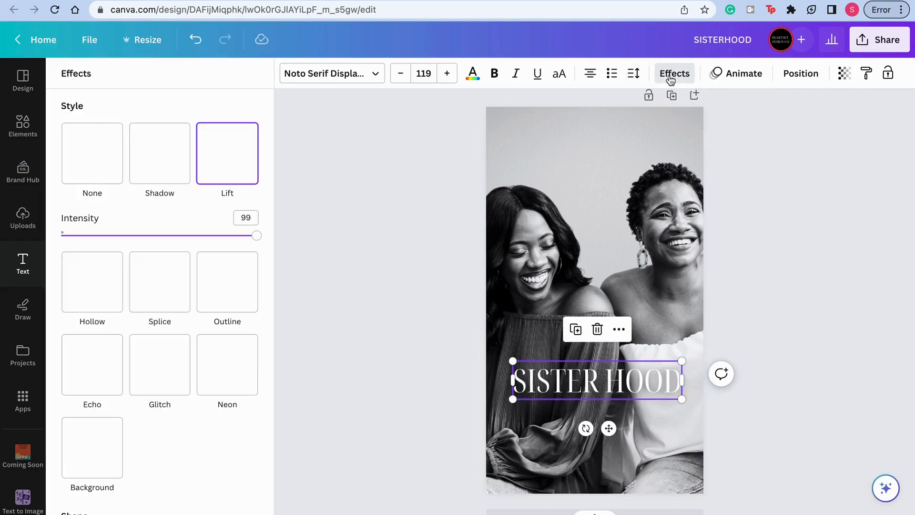
left_click_drag(258, 238, 273, 241)
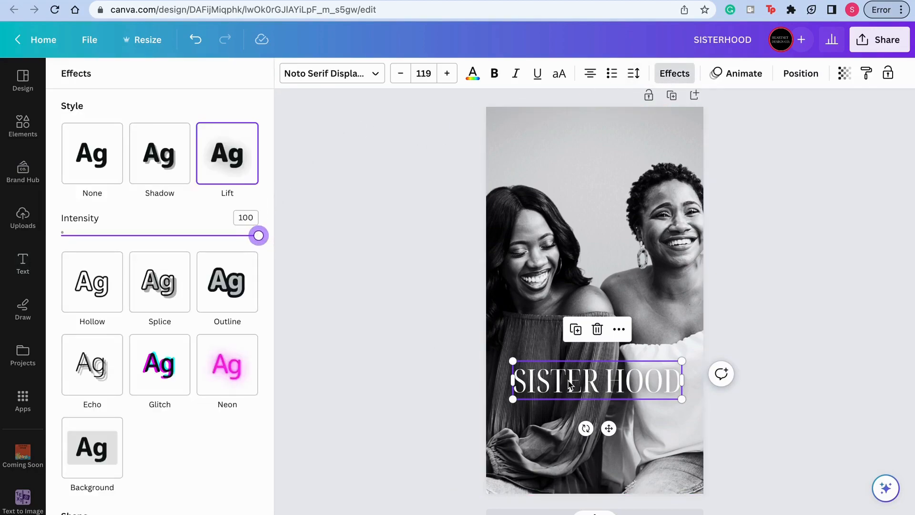
- Try out the transparency setting of the women's photo and leave it at 100
left_click(642, 339)
left_click(534, 73)
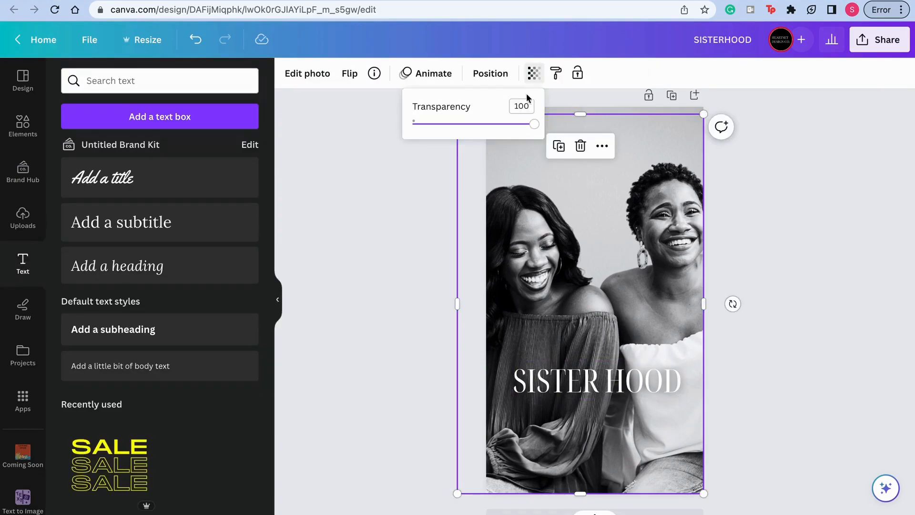
mouse_move(534, 124)
left_mouse_down()
mouse_move(517, 125)
mouse_move(544, 126)
left_mouse_up()
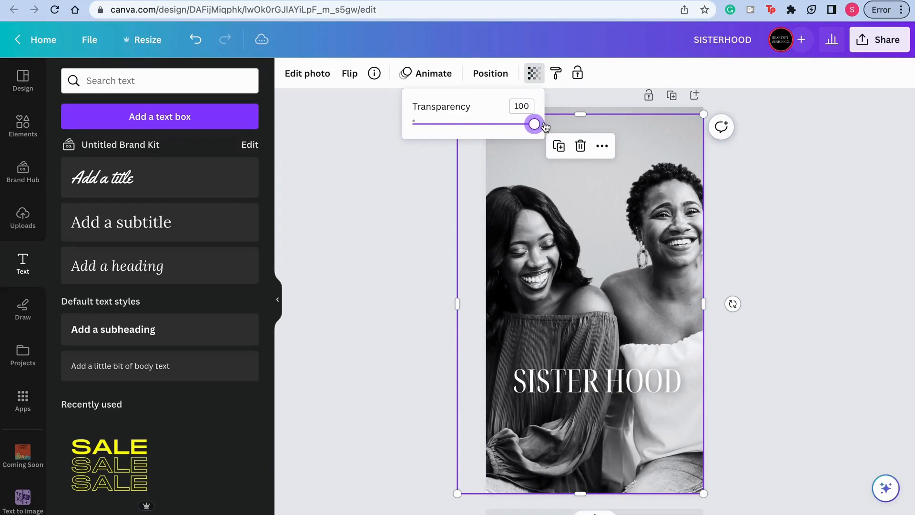
left_click(764, 235)
left_click(765, 236)
- Nudge the "SISTER HOOD" text slightly down and to the right across the women's blouses
left_click_drag(648, 377, 640, 387)
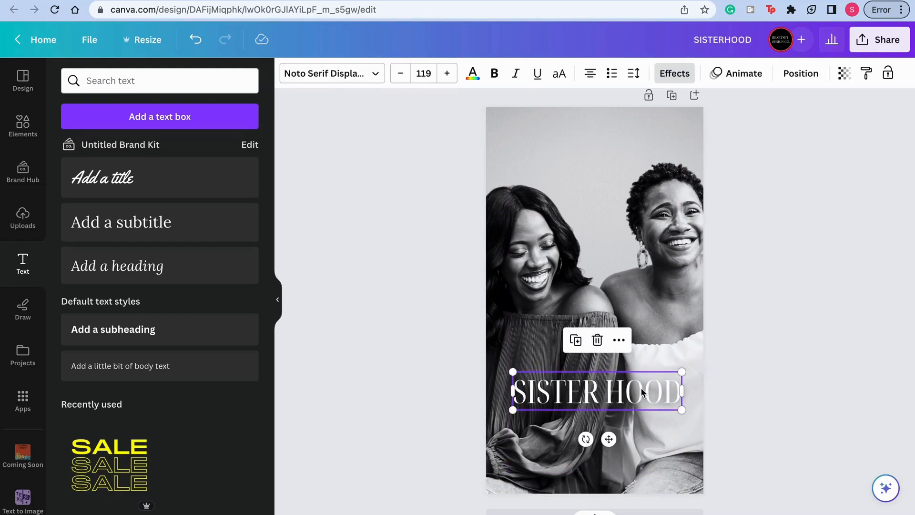
left_click(729, 427)
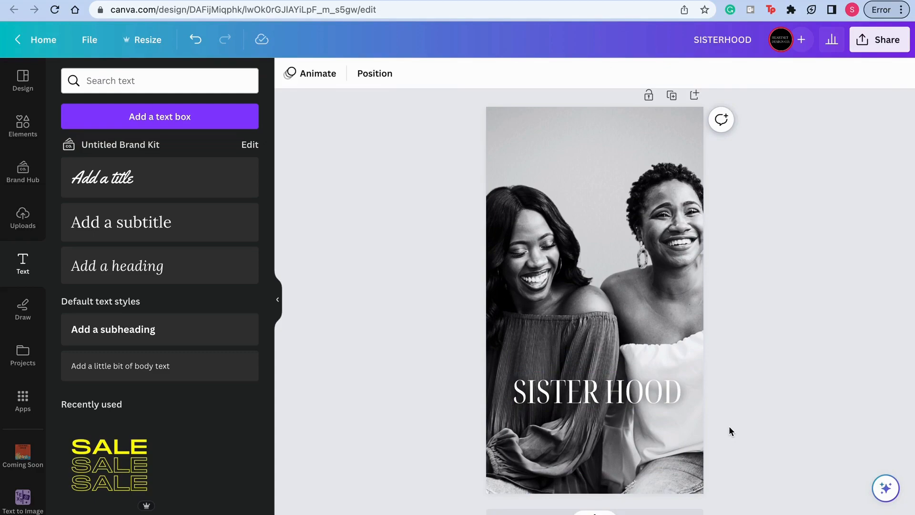
left_click_drag(668, 404, 667, 396)
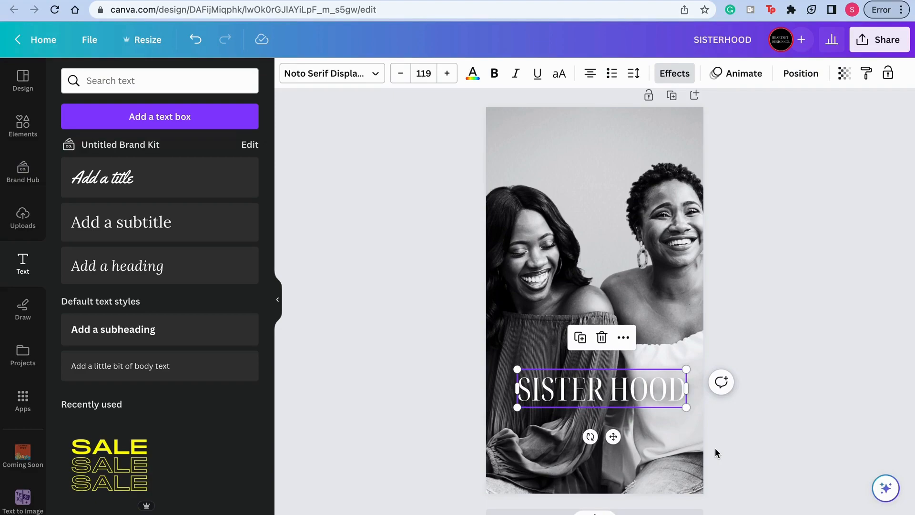
left_click(594, 205)
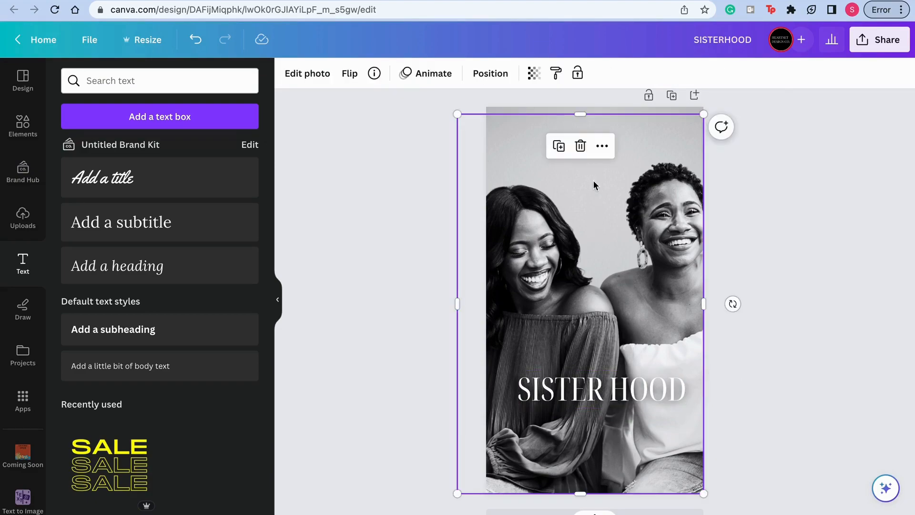
left_click(619, 108)
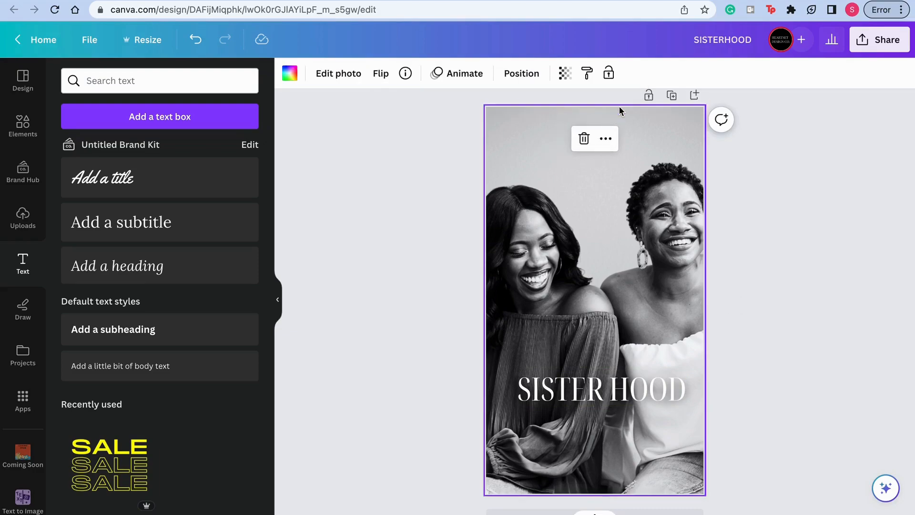
left_click(809, 302)
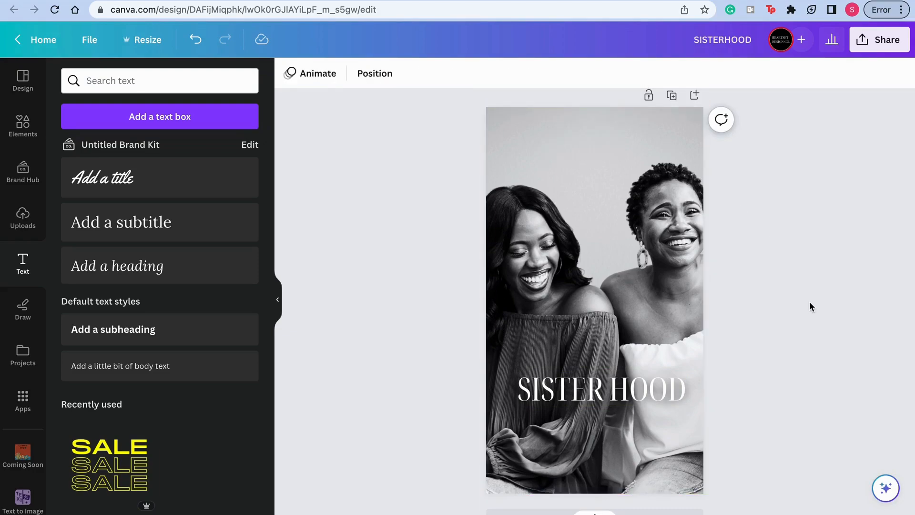
- Hide the side panel and compare the finished design with the Giorgio Armani campaign reference on Pinterest
left_click(277, 299)
left_click(378, 0)
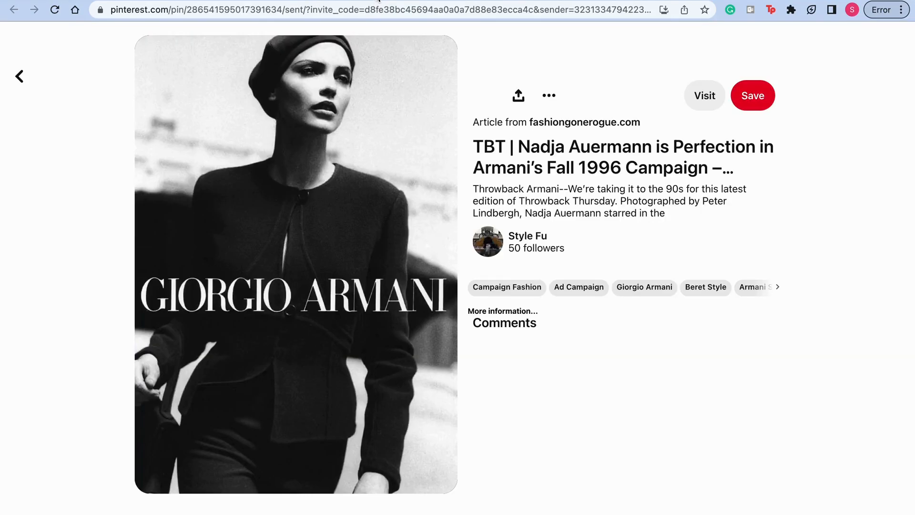
left_click(298, 0)
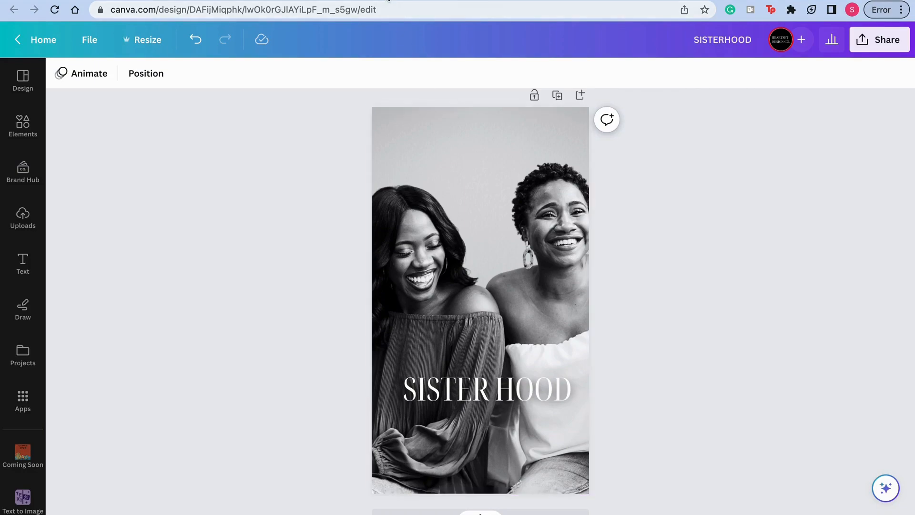
left_click(387, 1)
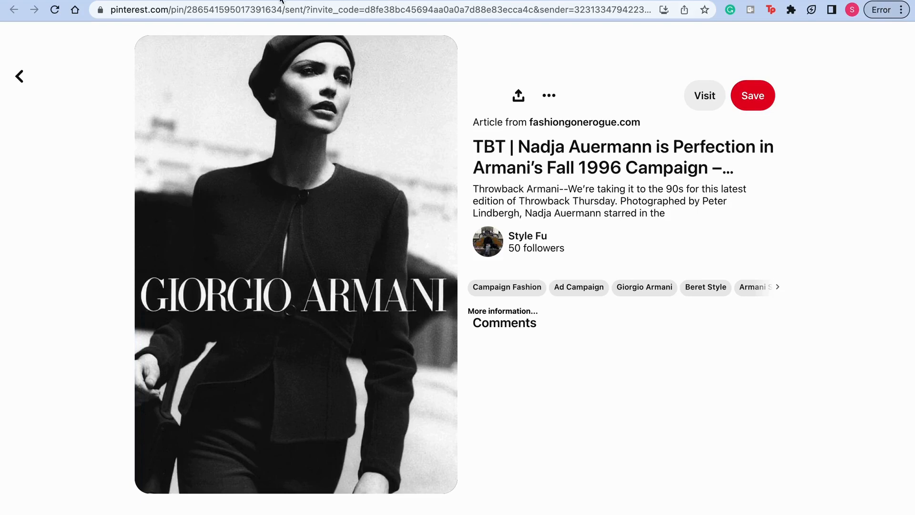
left_click(265, 3)
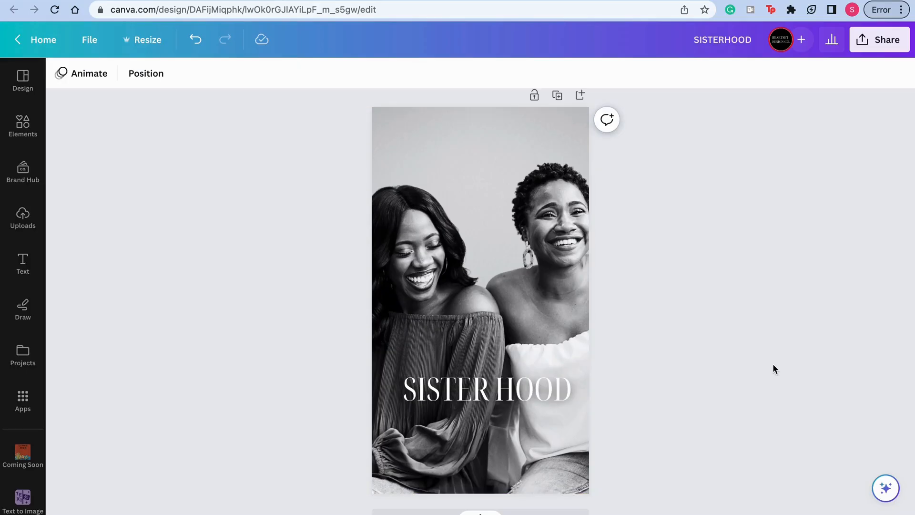